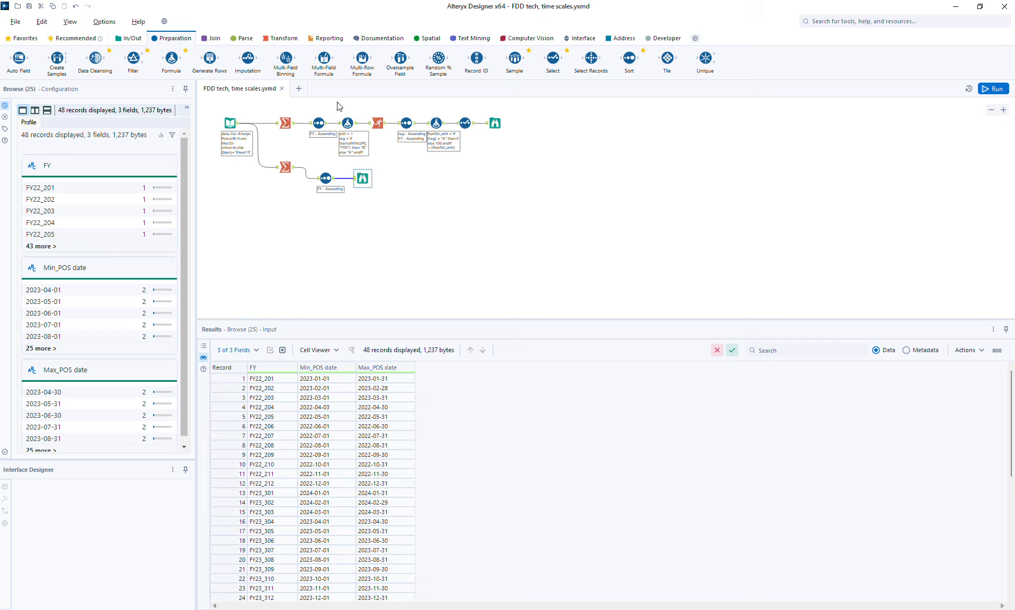
- Copy the Formula-to-Browse tool chain and connect the pasted copy to the lower Sort tool's output
drag(338, 106, 511, 153)
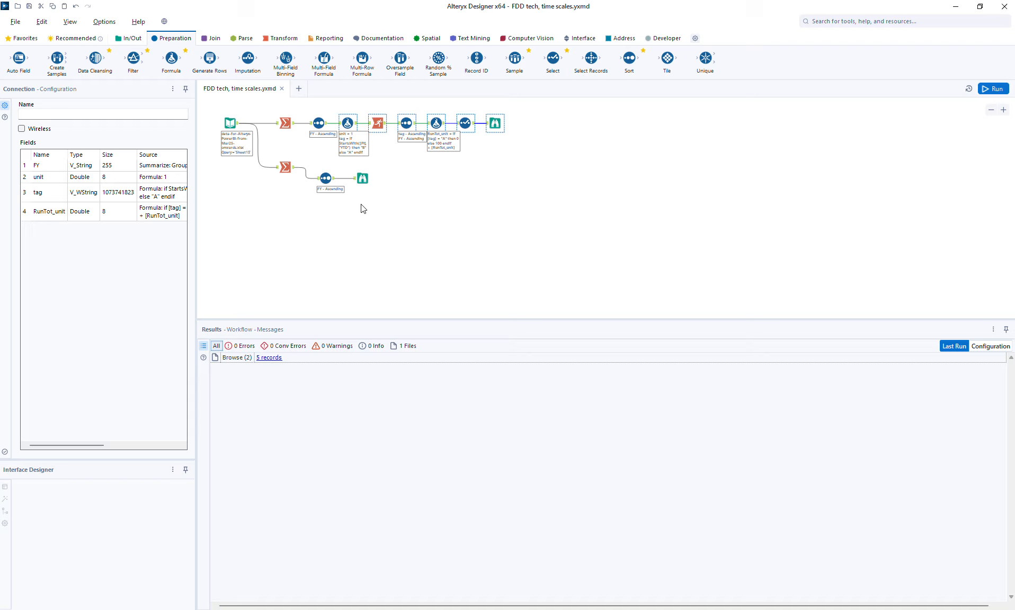
key(ctrl+c)
key(ctrl+v)
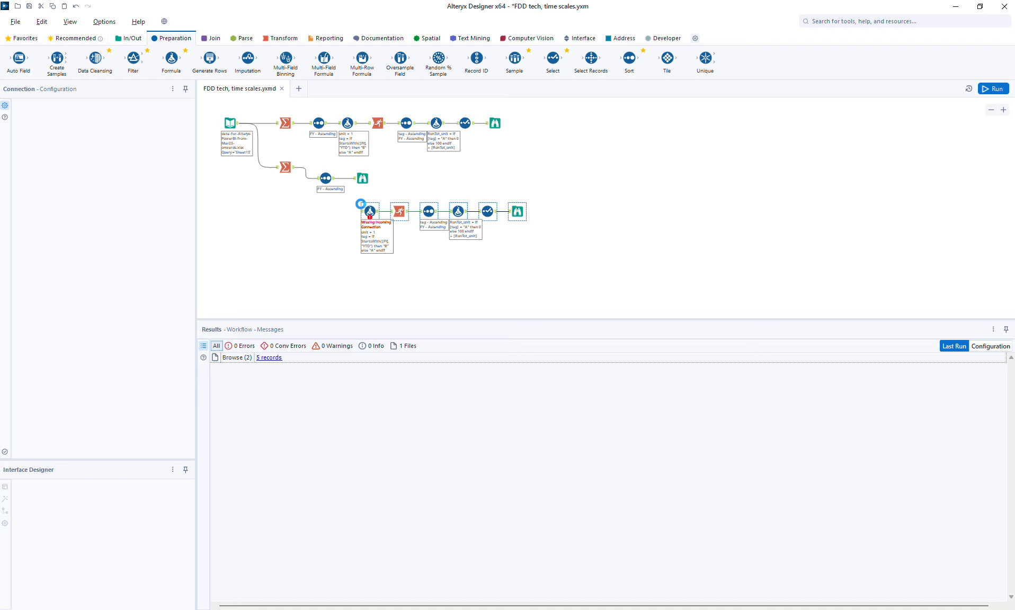
drag(335, 179, 369, 210)
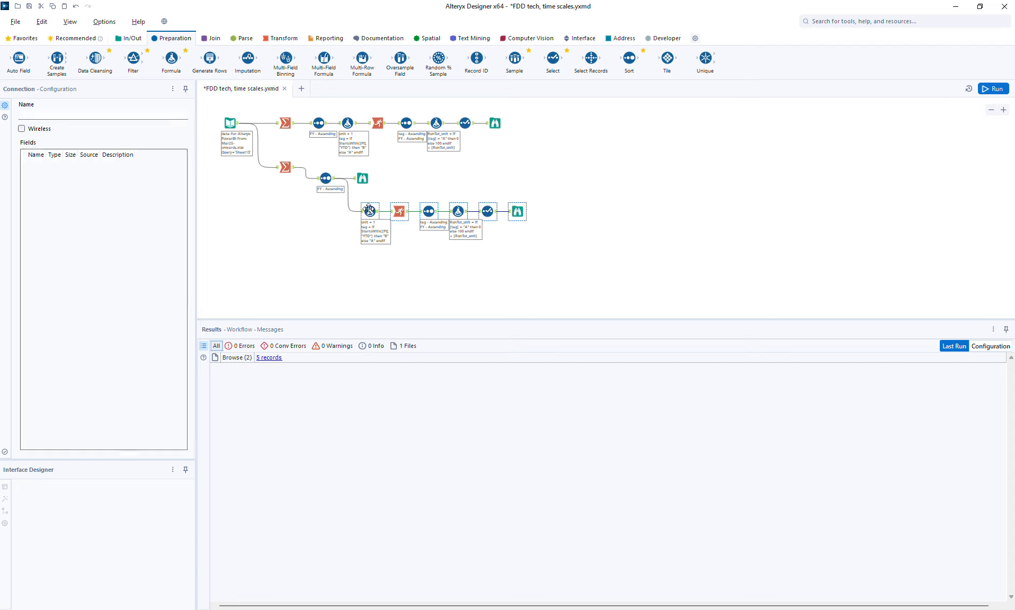
- Run the workflow and examine the new branch's Browse output rows by FY, FY_tag and FY_seq
click(1000, 90)
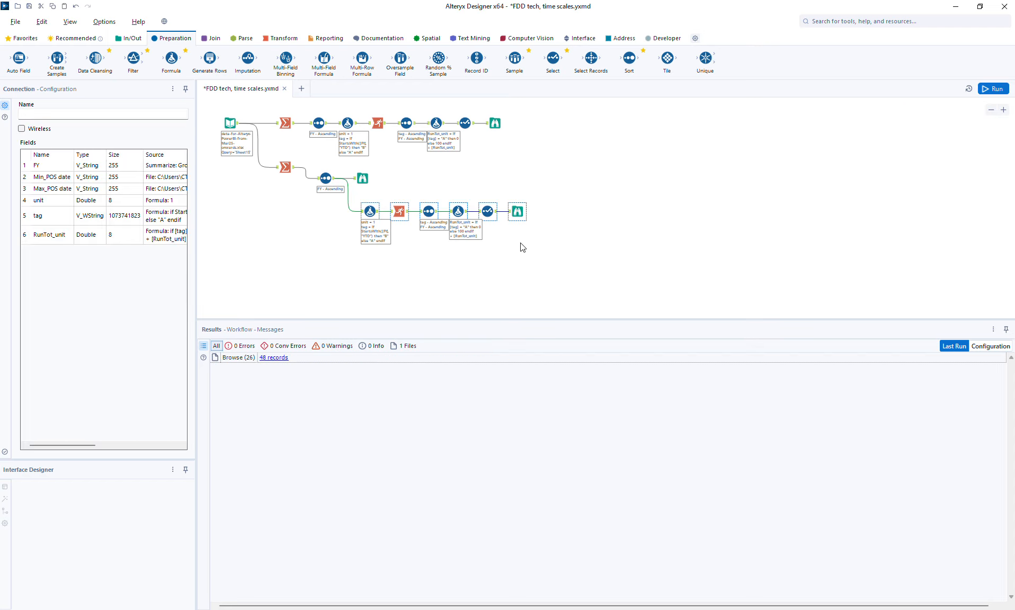
click(519, 213)
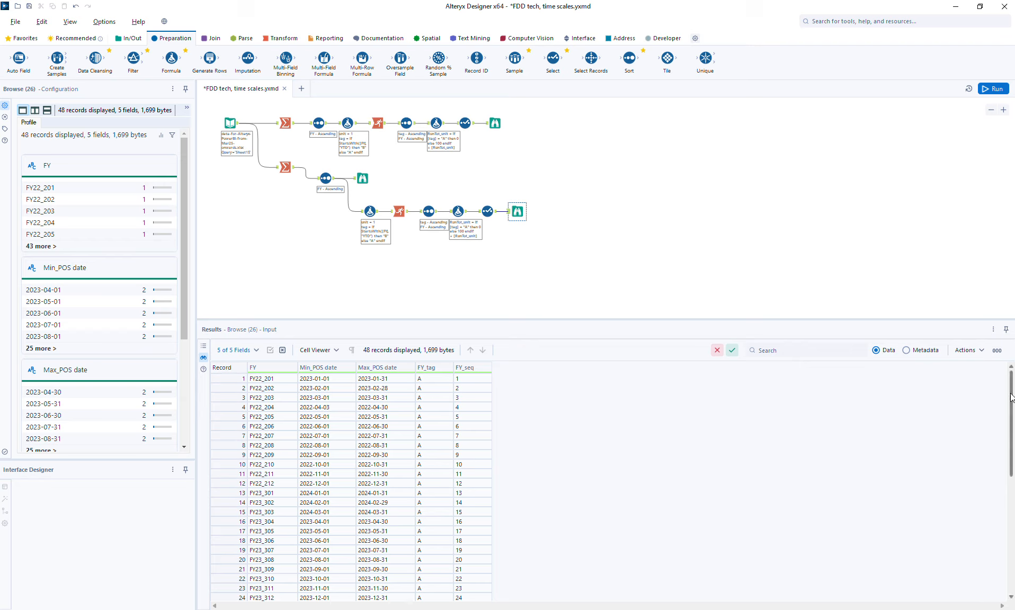
drag(1010, 398, 1004, 495)
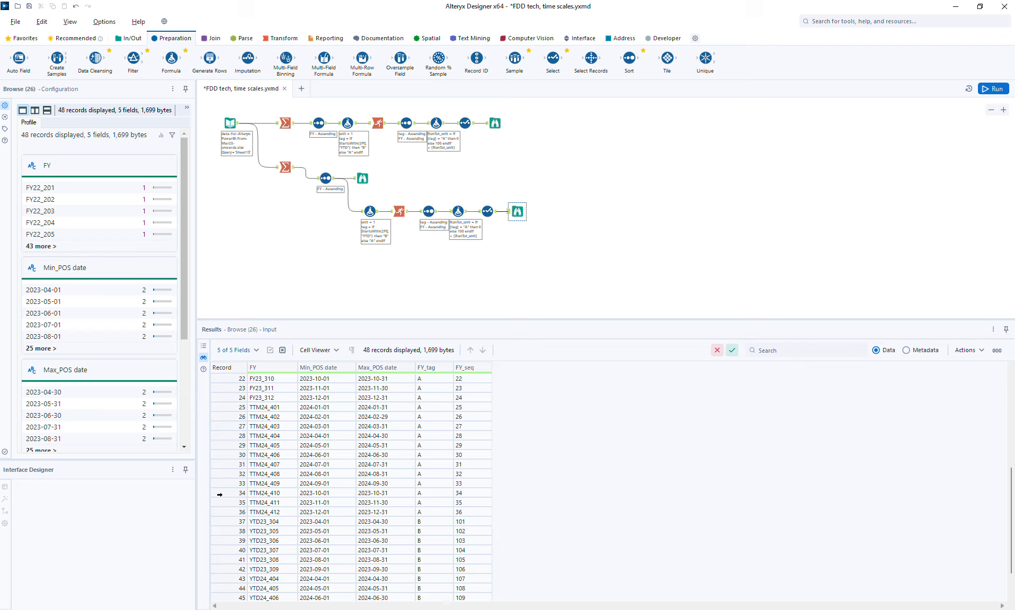
click(219, 494)
drag(219, 494, 219, 512)
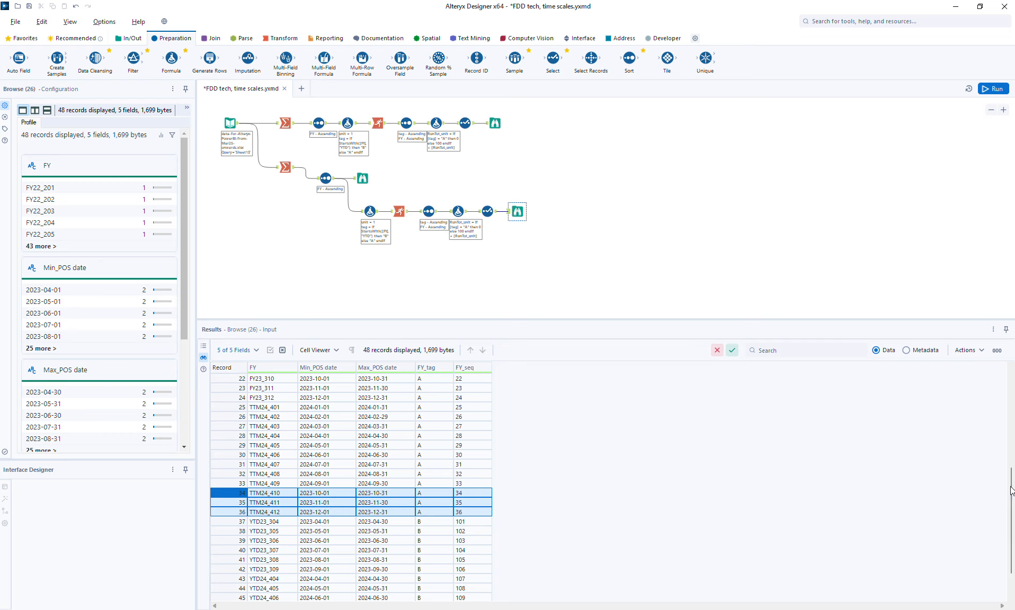
scroll(1006, 493, up, 7)
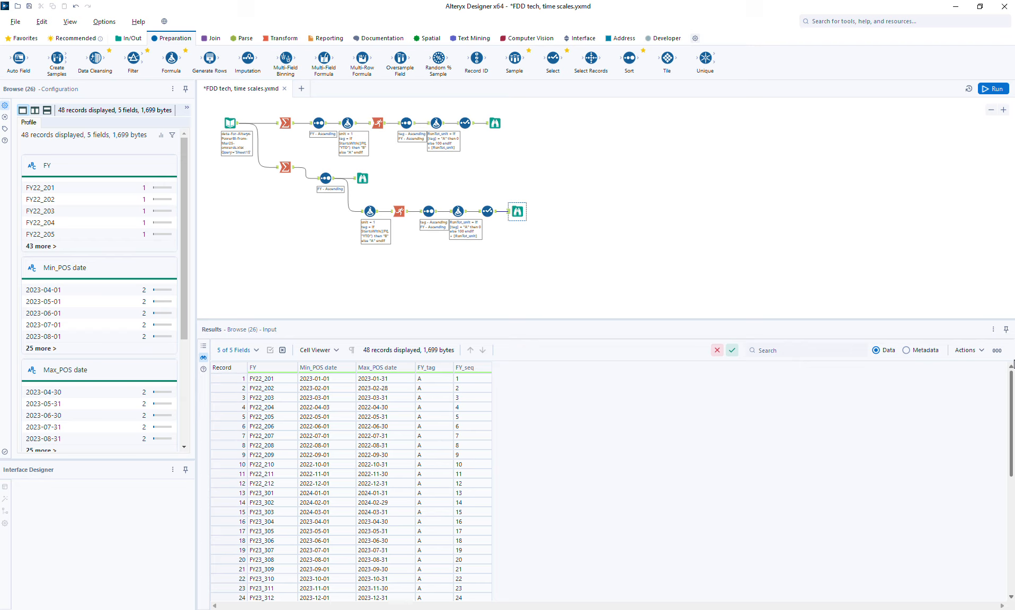
drag(1012, 373, 1012, 462)
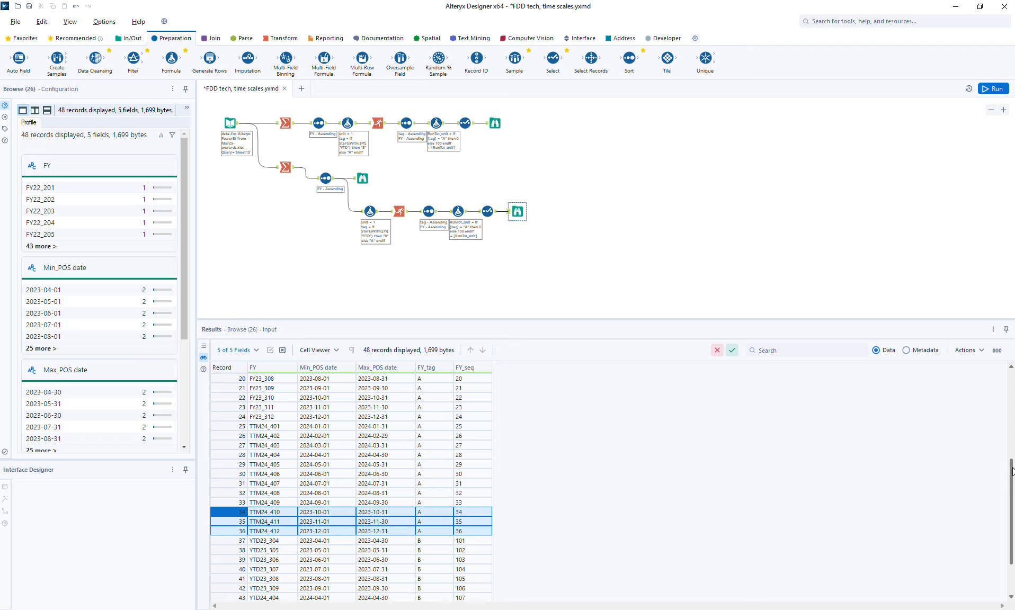
drag(1013, 469, 1012, 505)
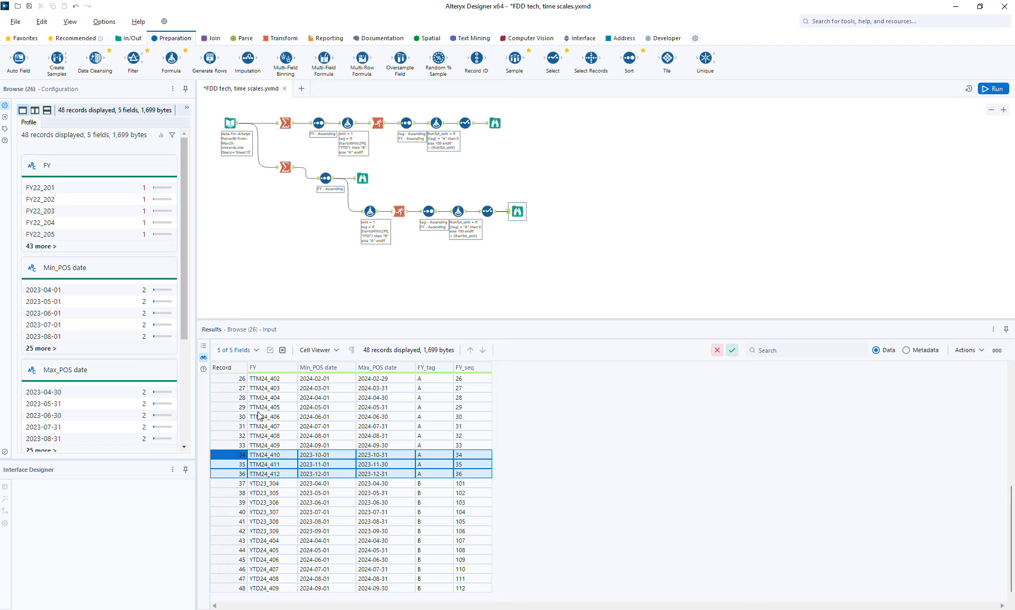
click(230, 408)
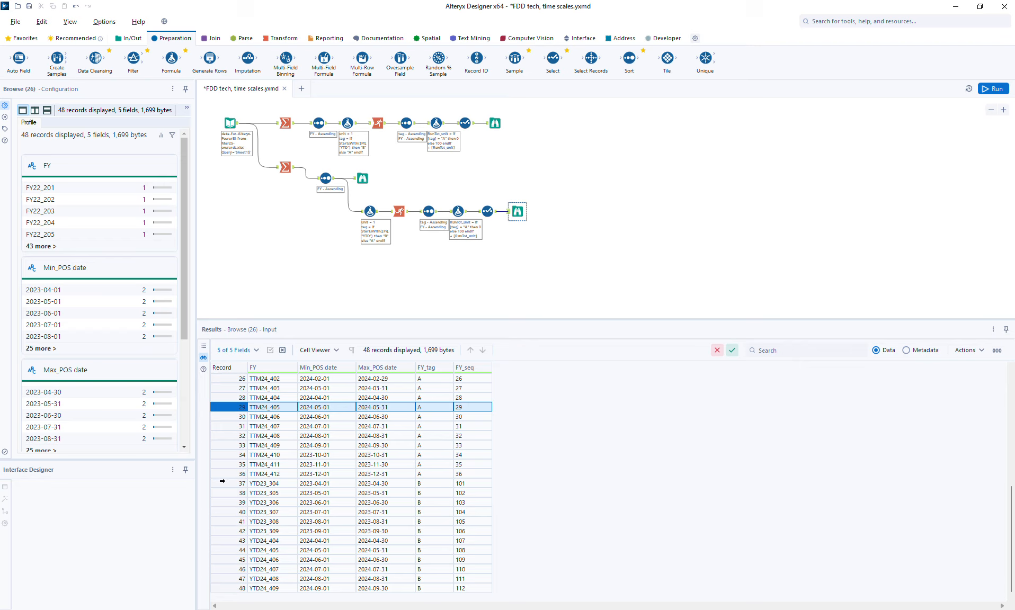
drag(223, 480, 229, 530)
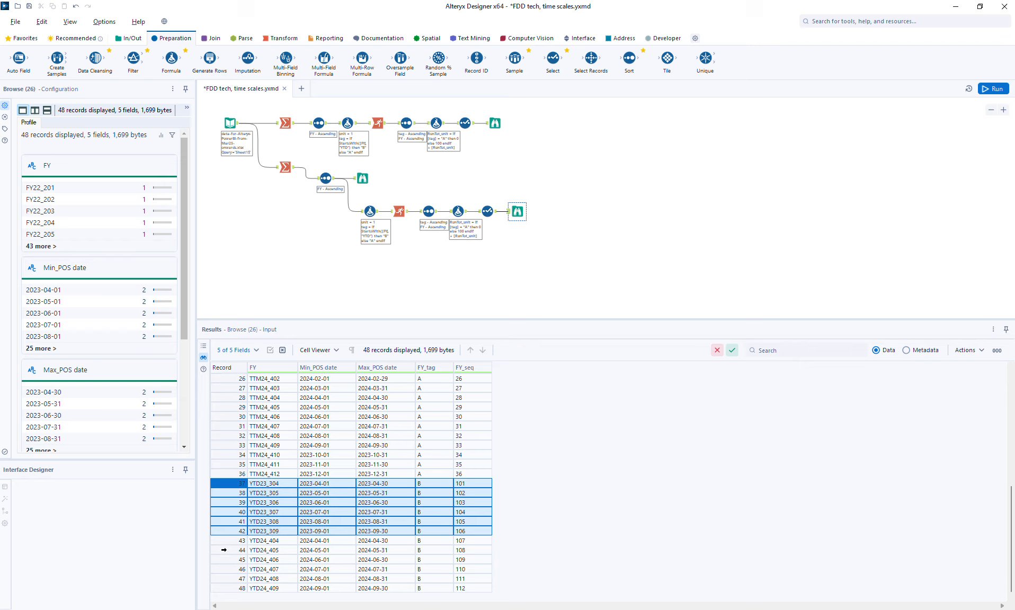
drag(225, 541, 227, 587)
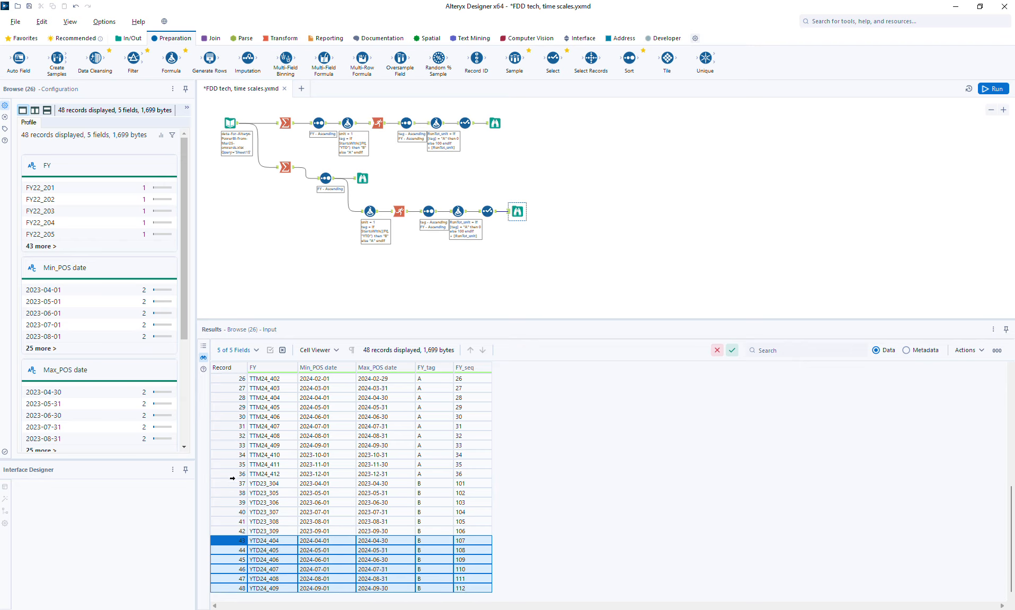
drag(231, 464, 233, 390)
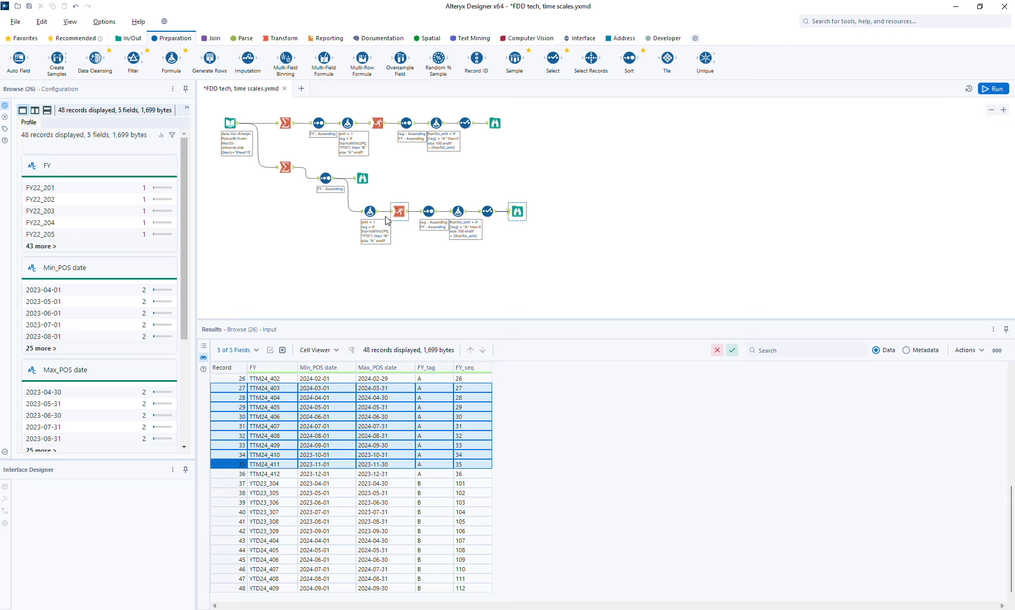
- Paste another copy of the tool chain below and connect it to the lower Sort tool's output
drag(338, 201, 540, 255)
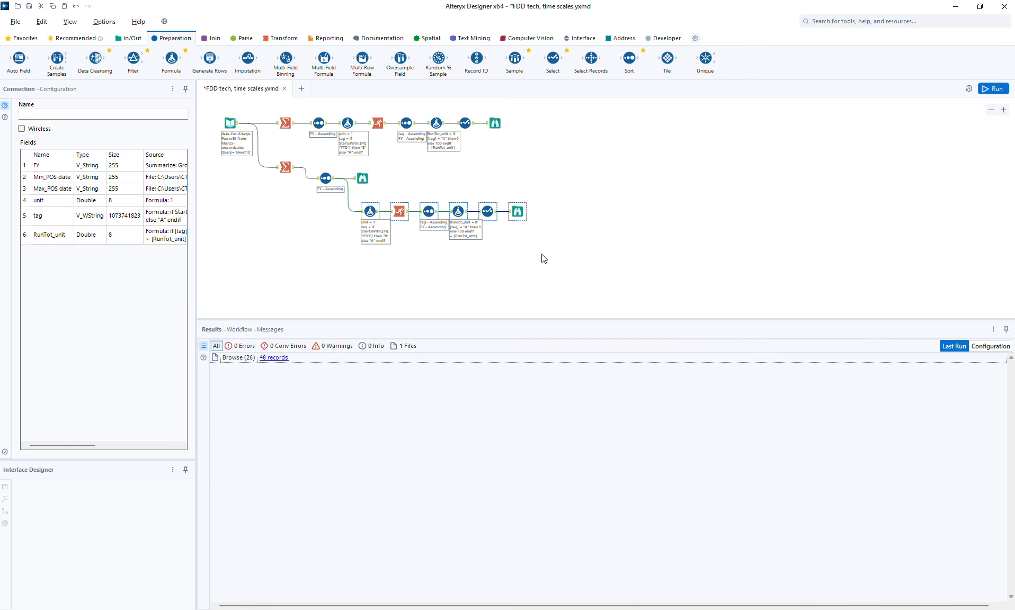
click(363, 264)
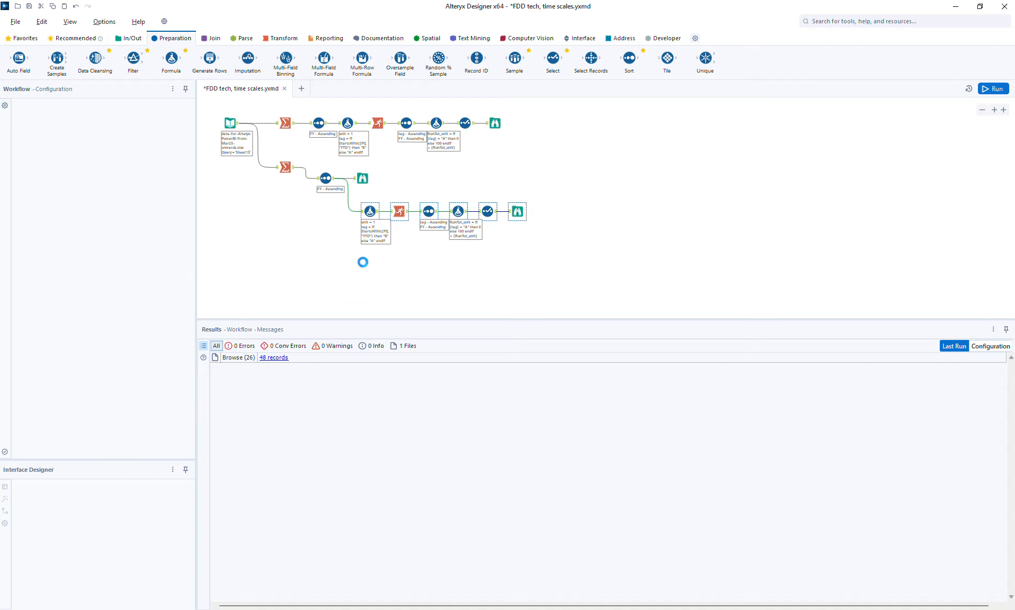
key(ctrl+v)
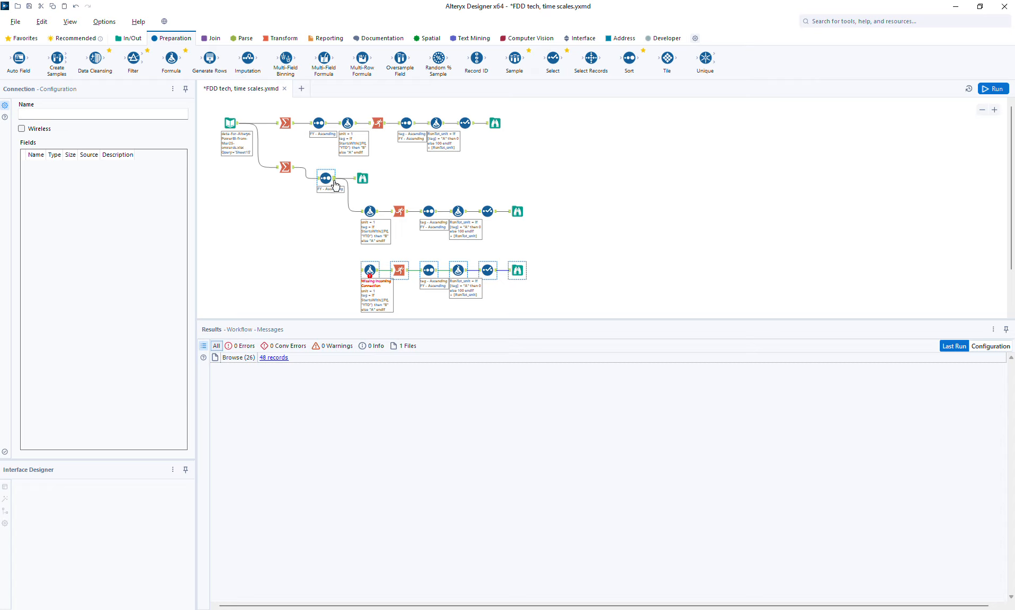
drag(334, 180, 370, 269)
click(370, 269)
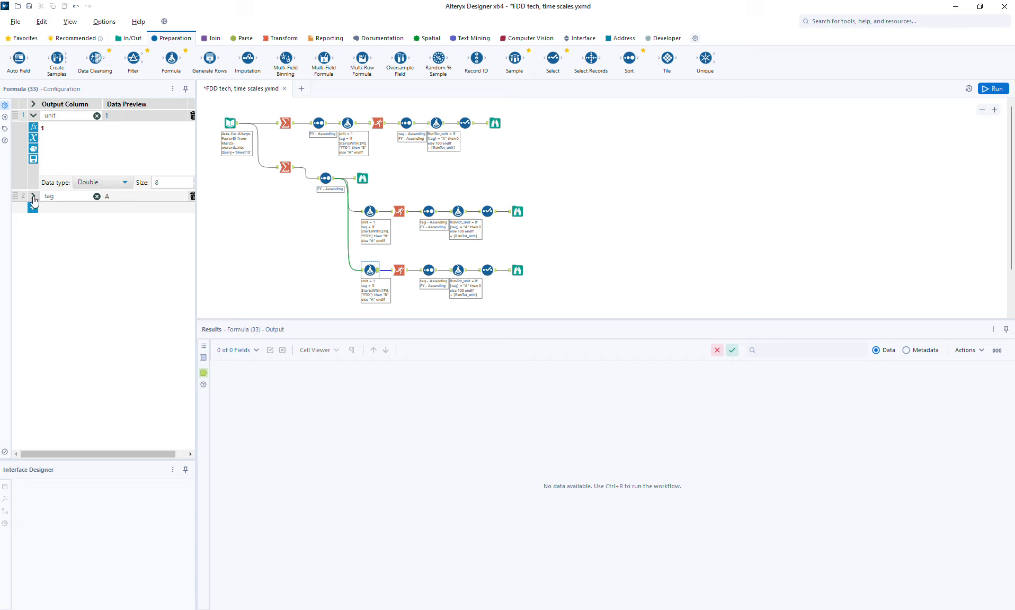
- Replace the copied tag formula with REGEX_Replace([FY], "_\d+$", "")
click(33, 197)
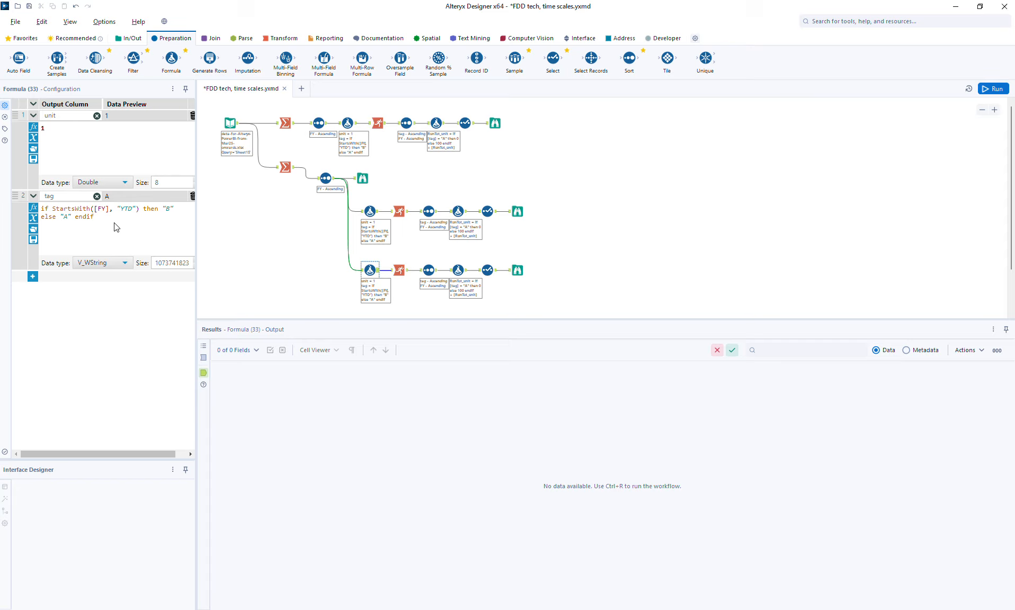
key(ctrl+a)
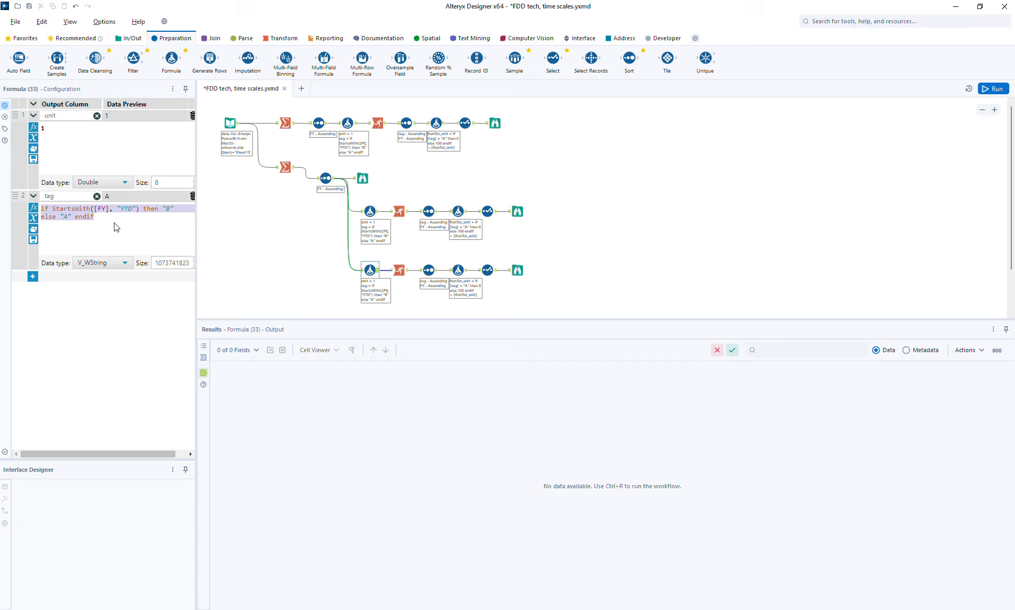
text(cege)
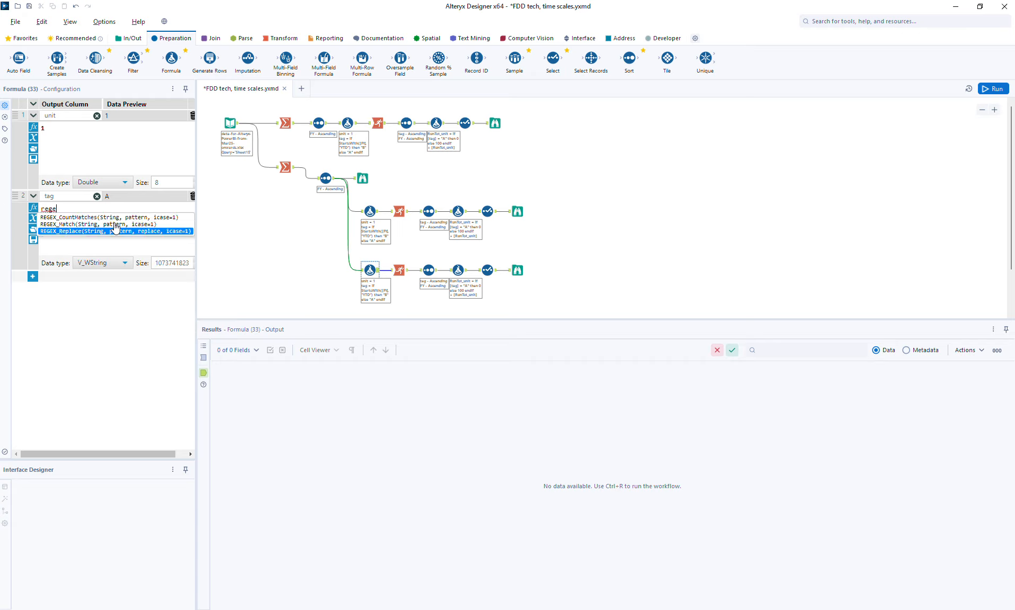
click(116, 229)
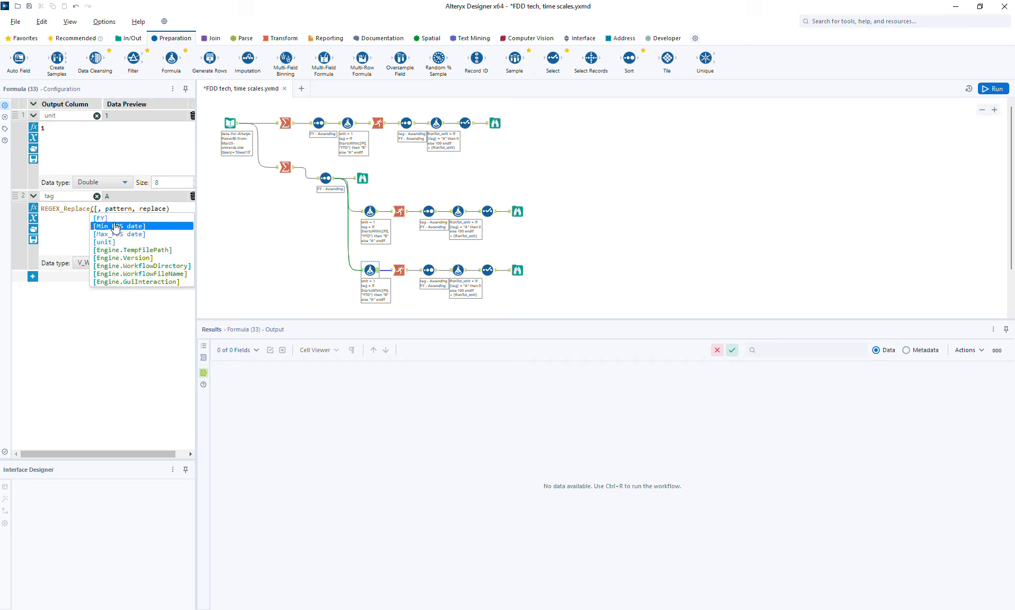
click(114, 221)
key(Tab)
text("")
key(Left)
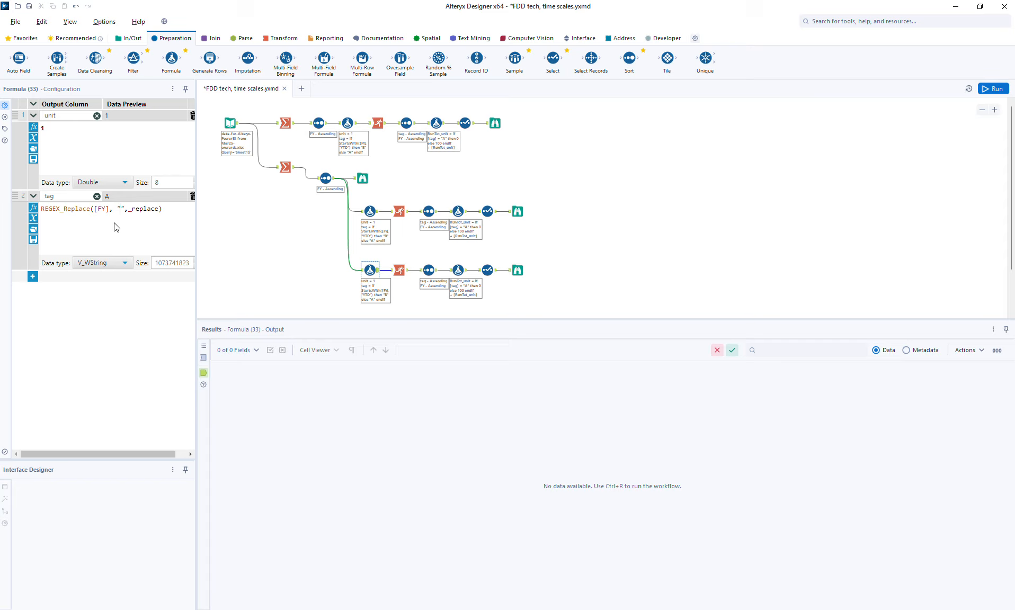
text(_\d+$)
key(Tab)
text("")
- Run the workflow and check the new Formula tool's tag values in the output
click(994, 90)
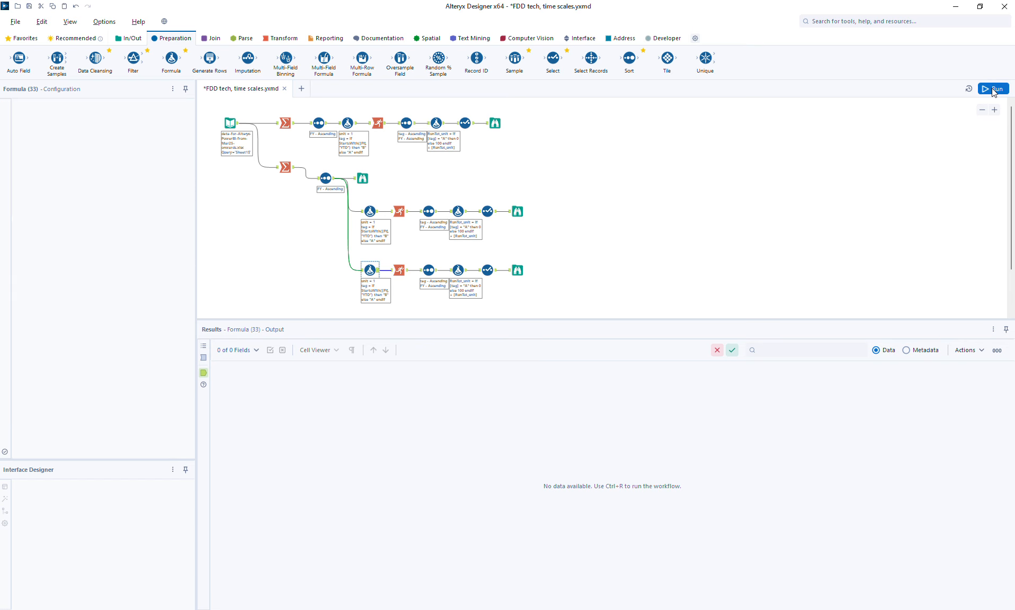
click(376, 272)
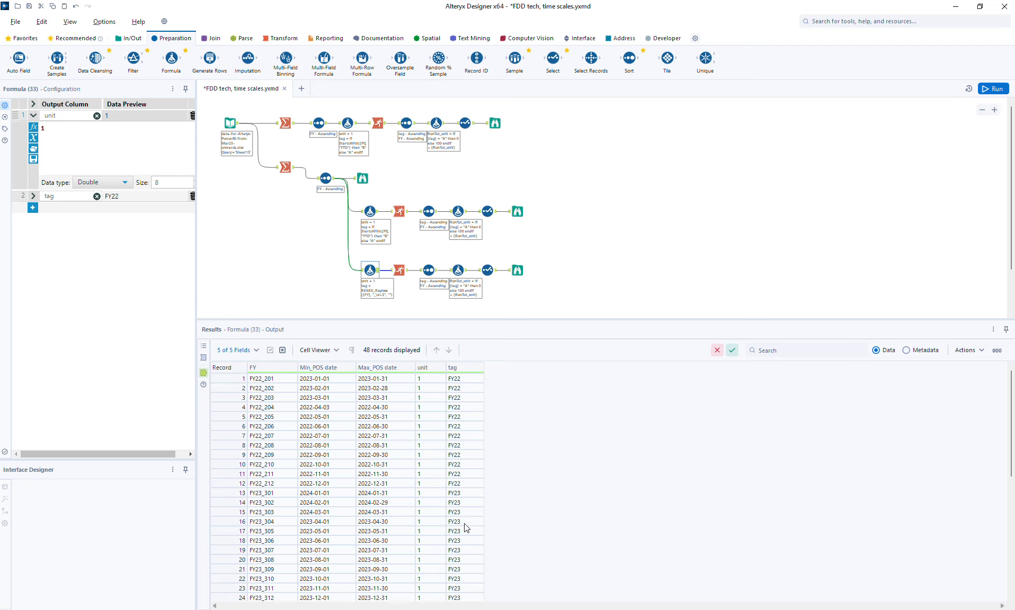
drag(223, 382, 236, 570)
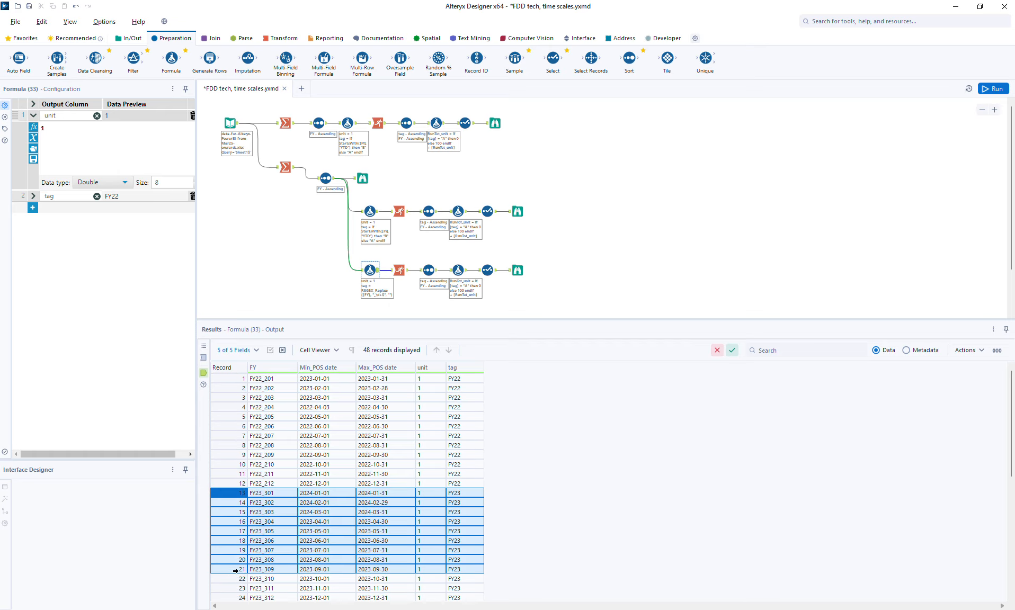
- Set the copied Multi-Row Formula's RunTot_unit expression to [RunTot_unit] and run the workflow
click(453, 270)
click(79, 136)
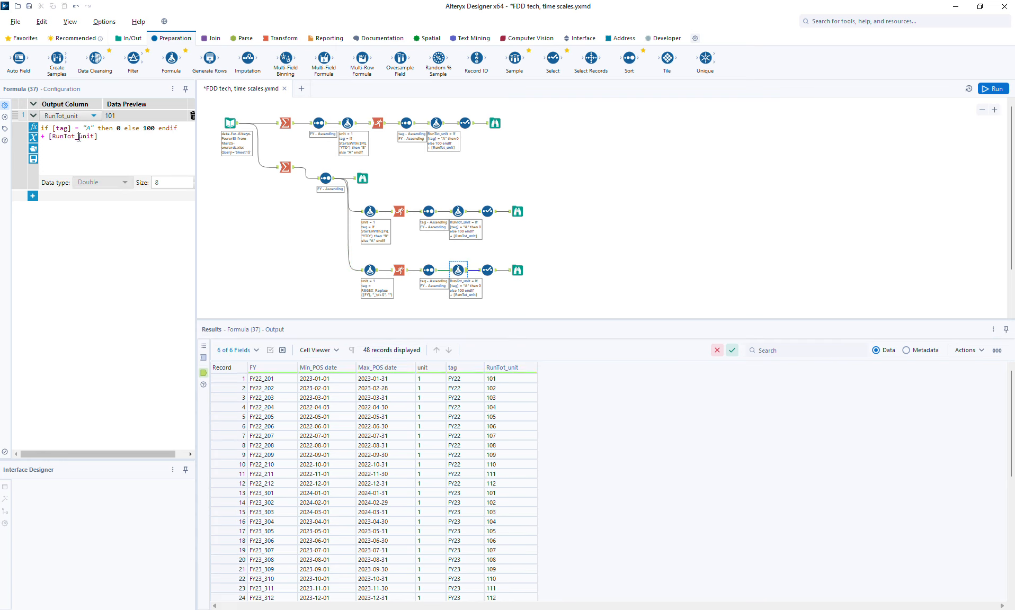
key(ctrl+a)
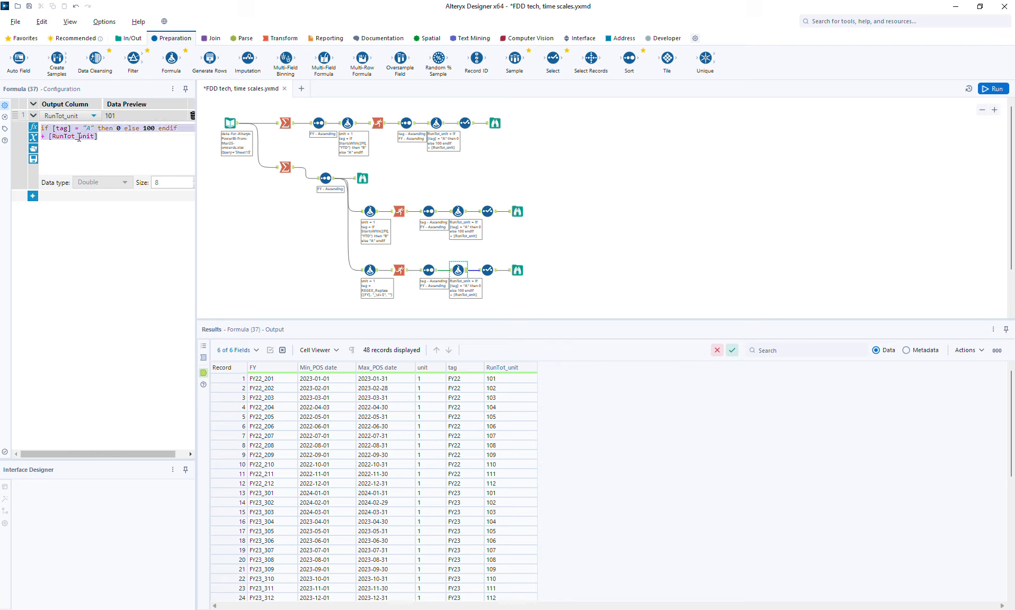
text([)
key(Down)
key(Down)
key(Down)
key(Down)
key(Down)
key(Return)
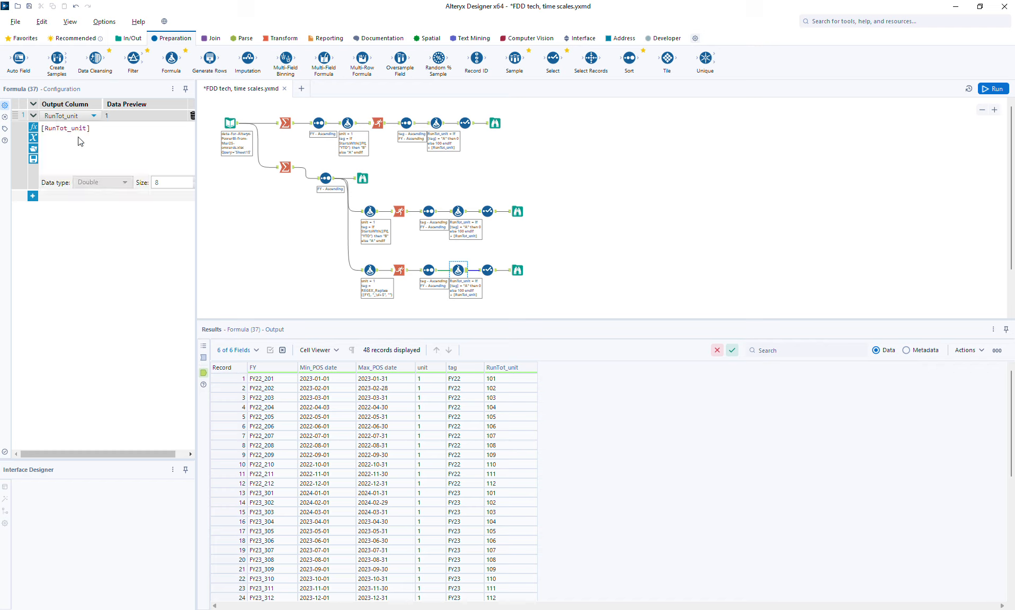
click(1002, 91)
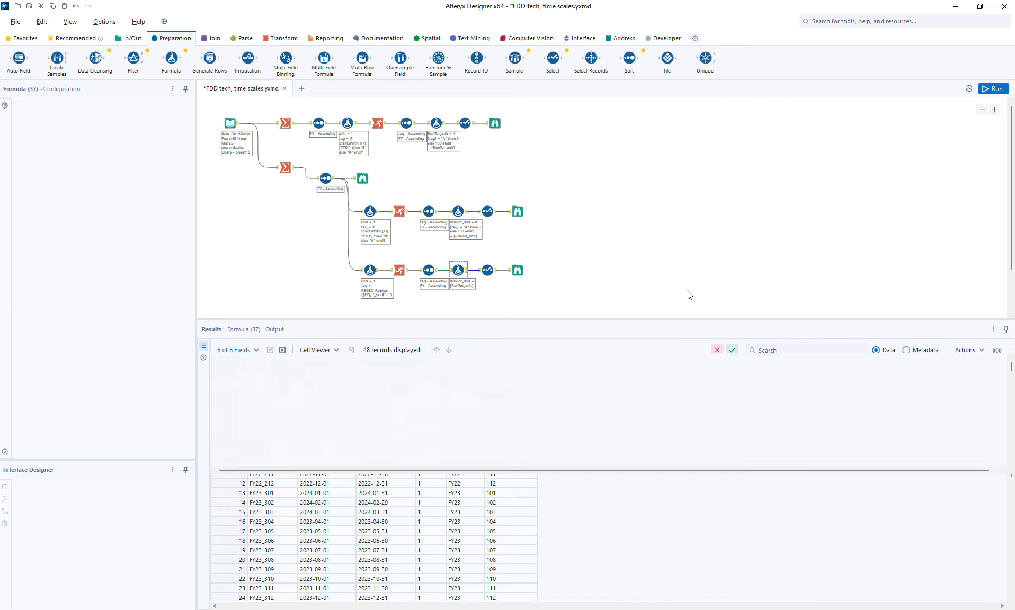
- Examine the new branch's Browse output and the Multi-Row Formula's RunTot_unit values
click(516, 273)
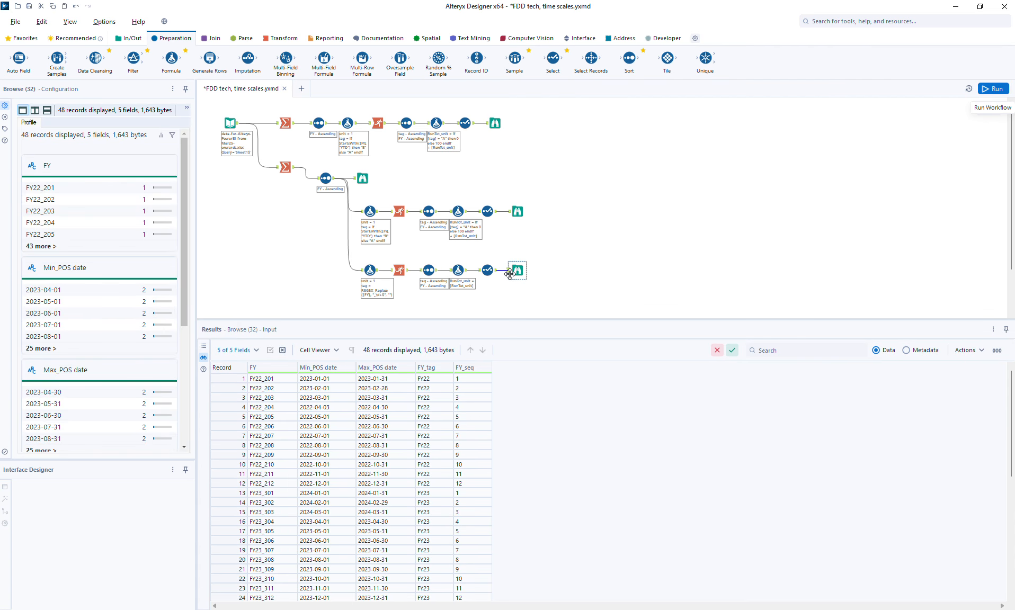
drag(219, 378, 221, 479)
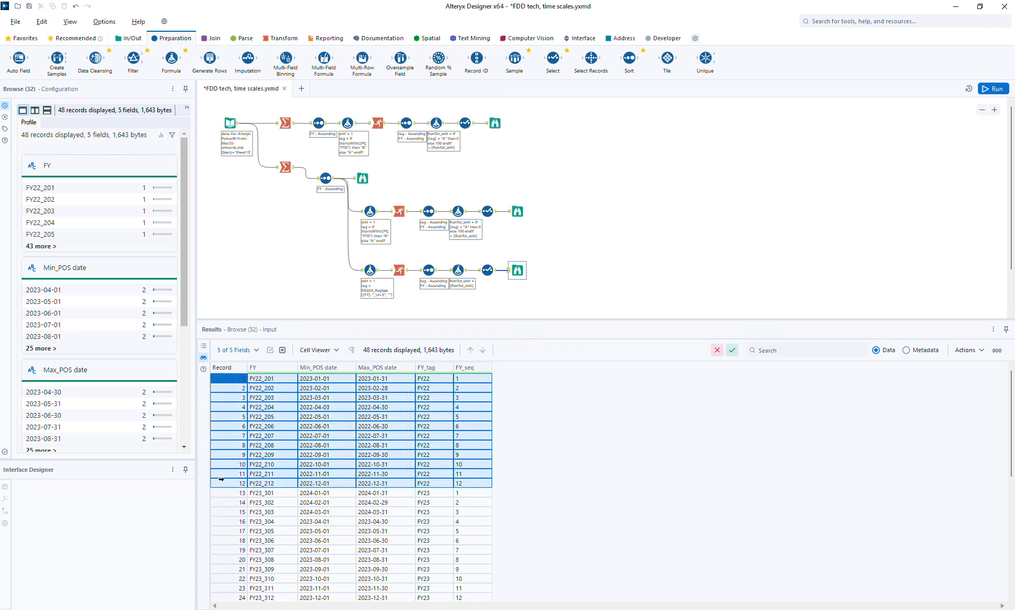
drag(222, 497, 227, 575)
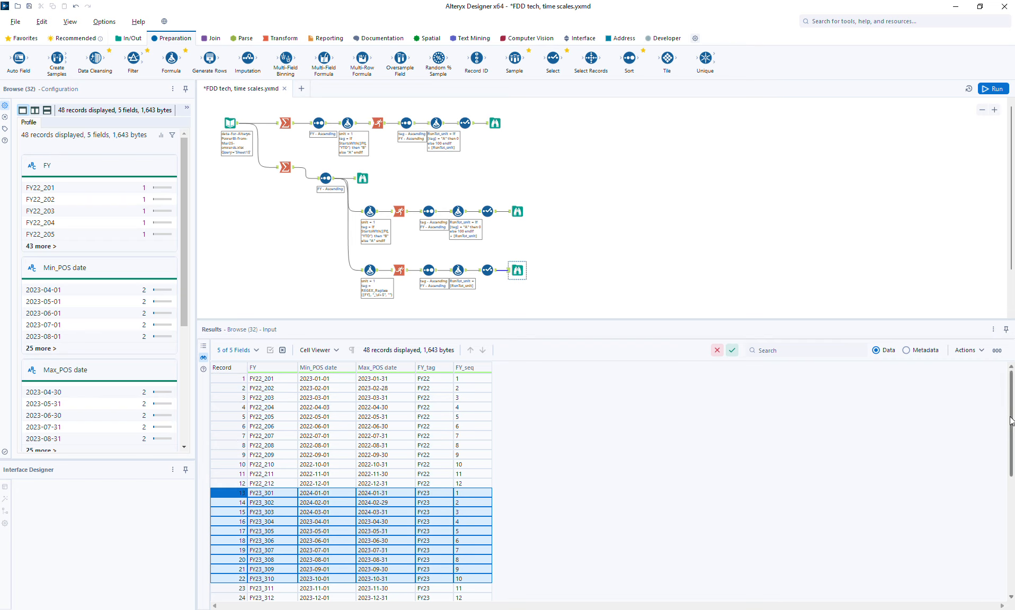
drag(1010, 423, 1010, 493)
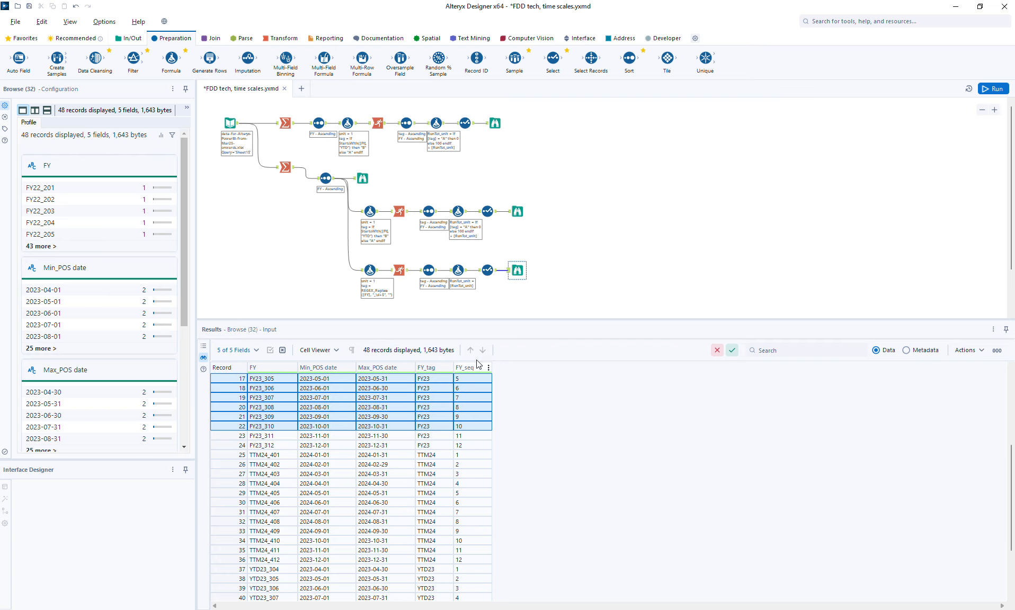
click(457, 271)
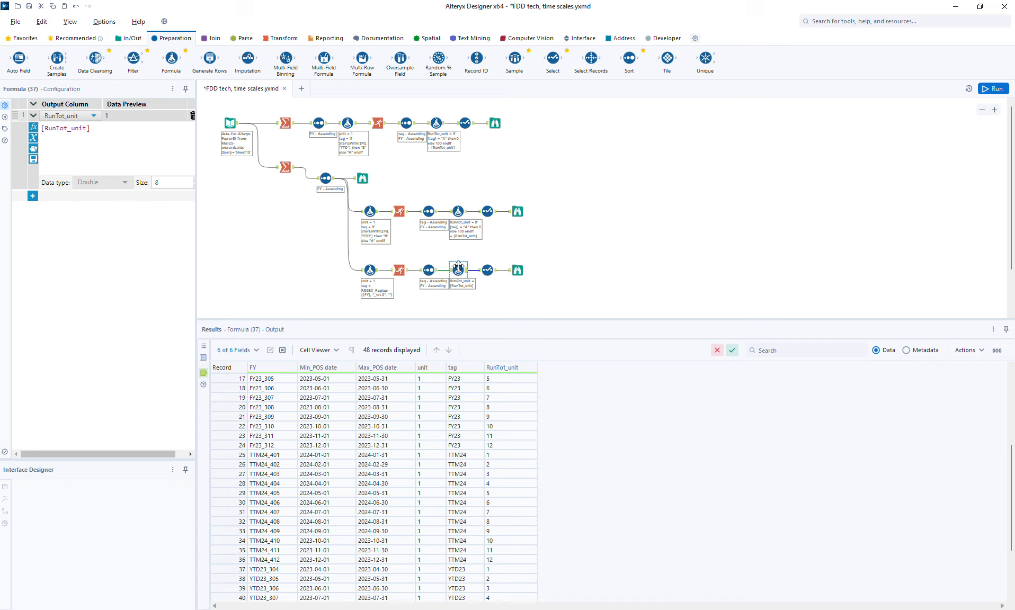
- Compare the first branch's Browse output with the third branch's Browse output
click(493, 125)
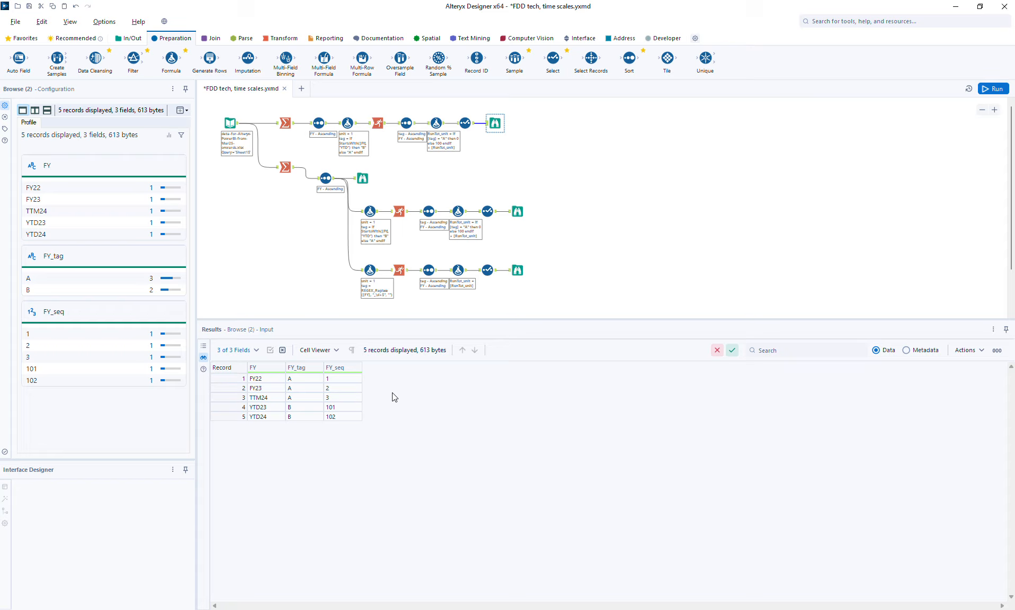
drag(433, 319, 433, 386)
click(517, 271)
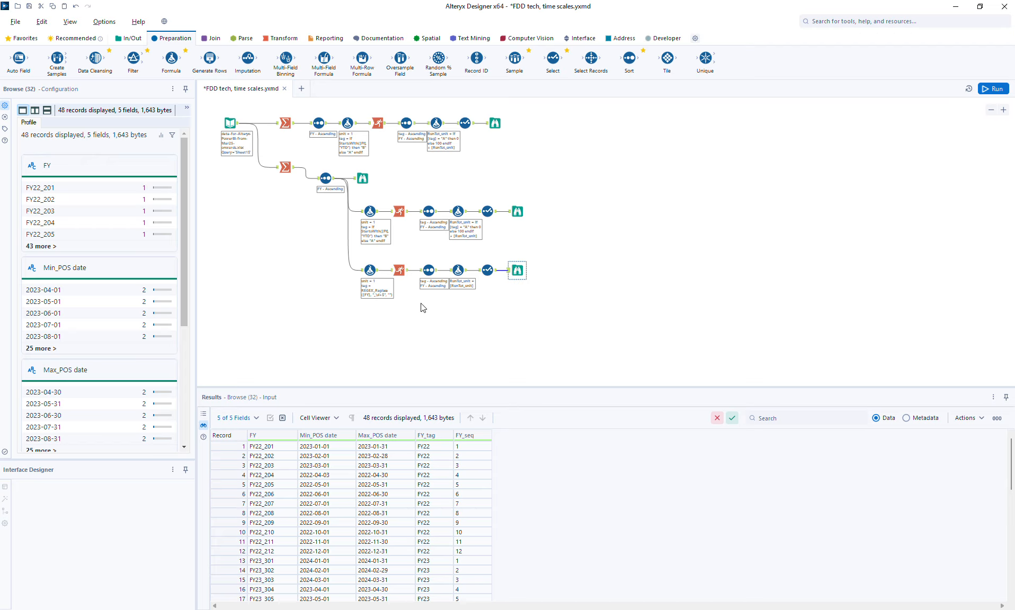
- Add a Summarize tool after the third branch's regex tag Formula and group by tag
click(285, 41)
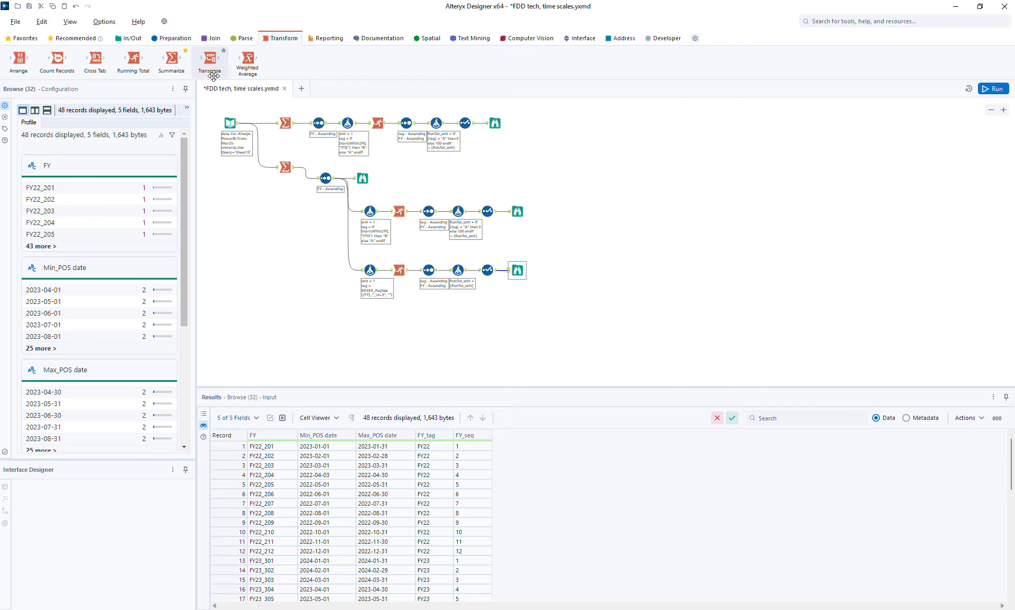
drag(175, 63, 400, 303)
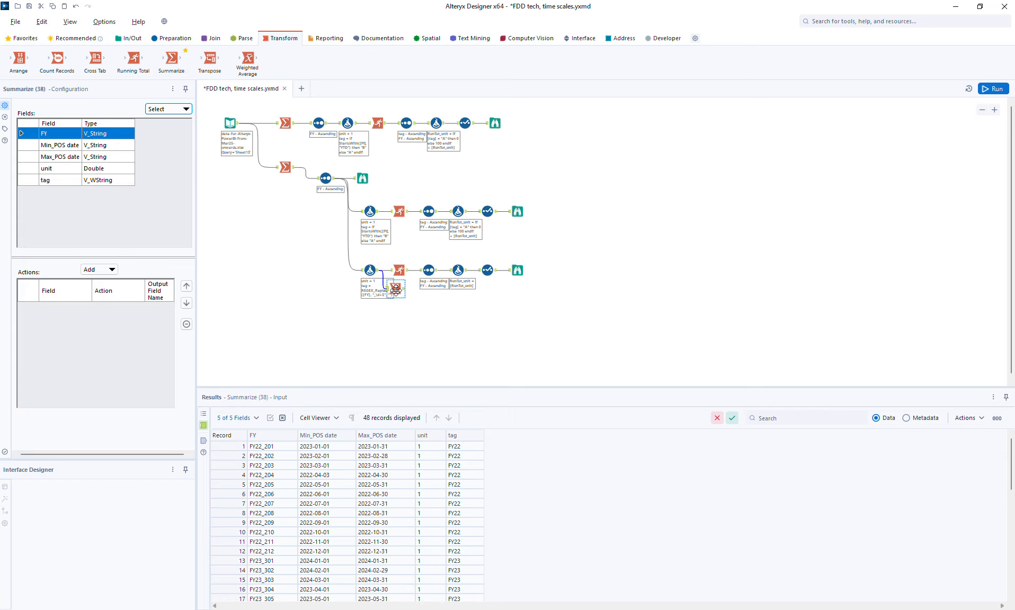
click(59, 181)
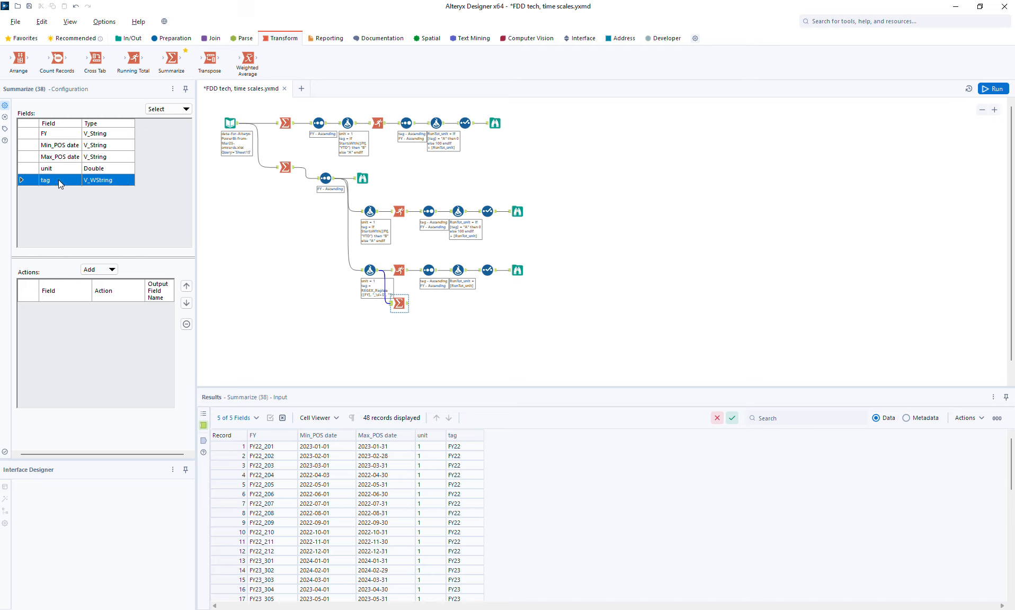
click(99, 270)
click(104, 281)
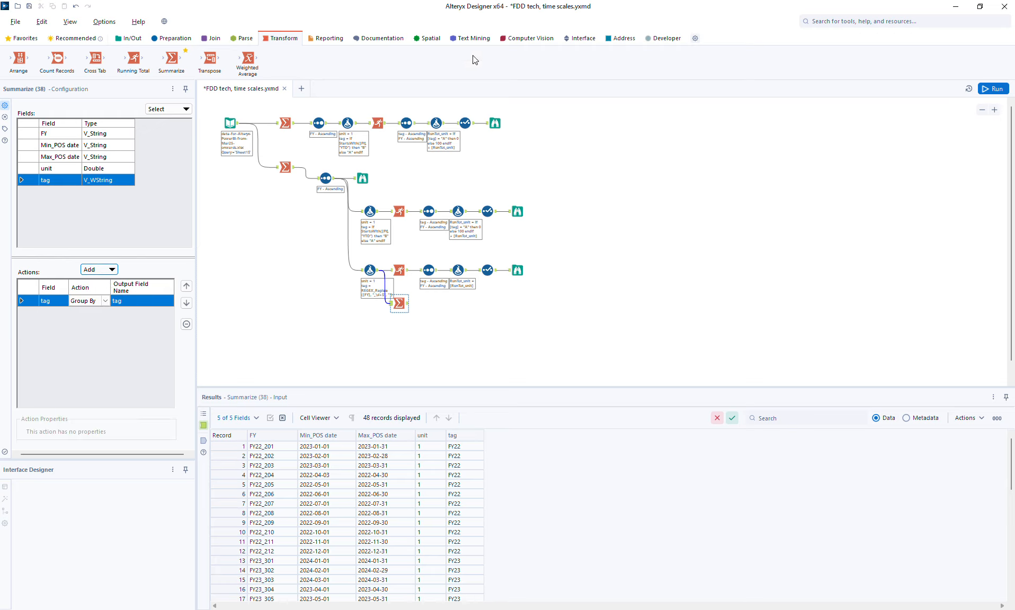
- Add a Record ID tool after the Summarize tool and run the workflow
click(187, 39)
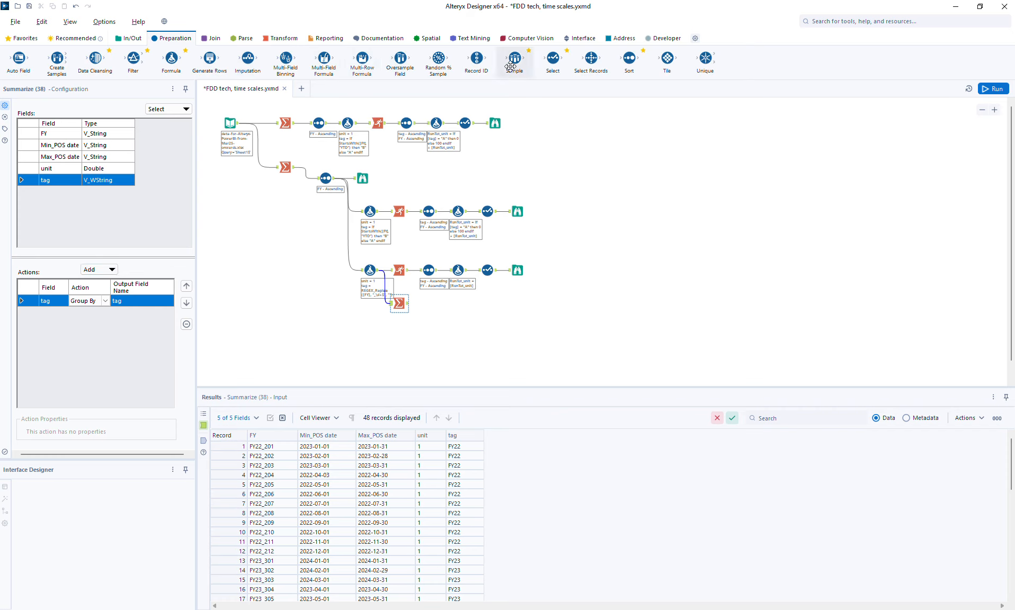
drag(480, 57, 430, 304)
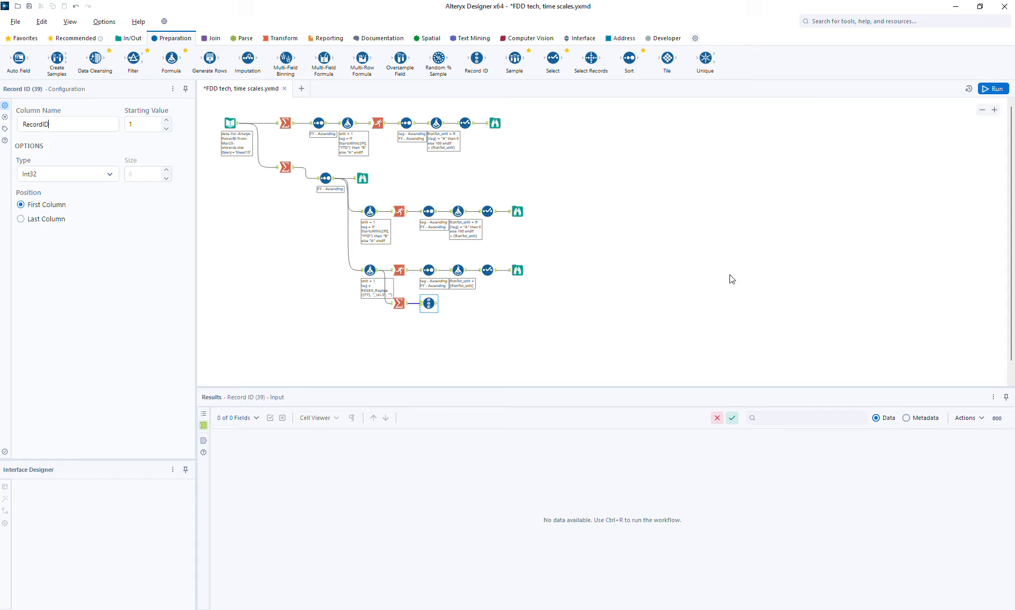
click(992, 89)
click(435, 306)
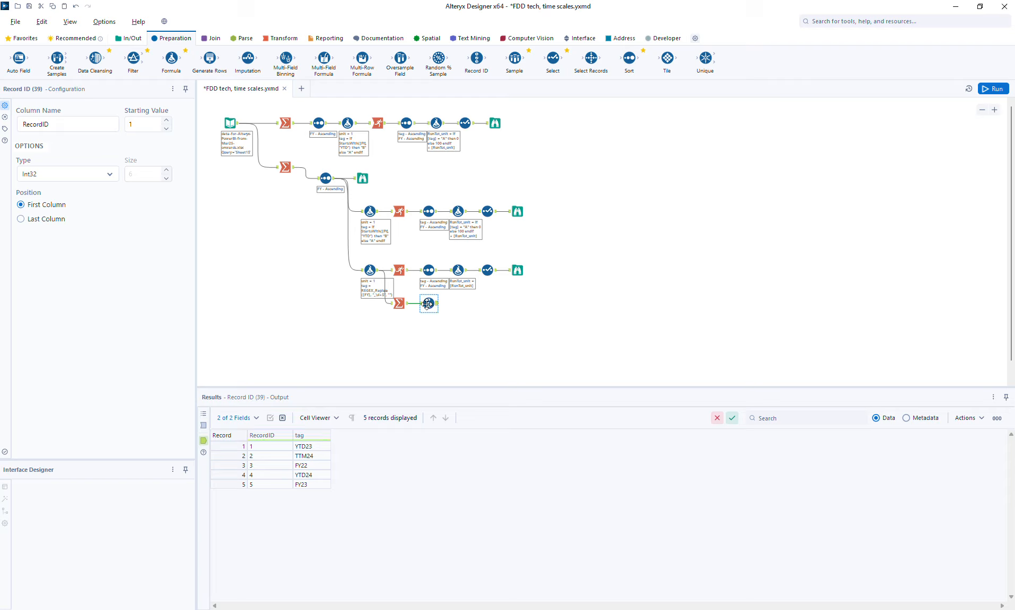
- Insert a Sort tool between Summarize and Record ID, sorting by tag ascending, and run the workflow
drag(434, 307, 454, 307)
drag(616, 66, 422, 309)
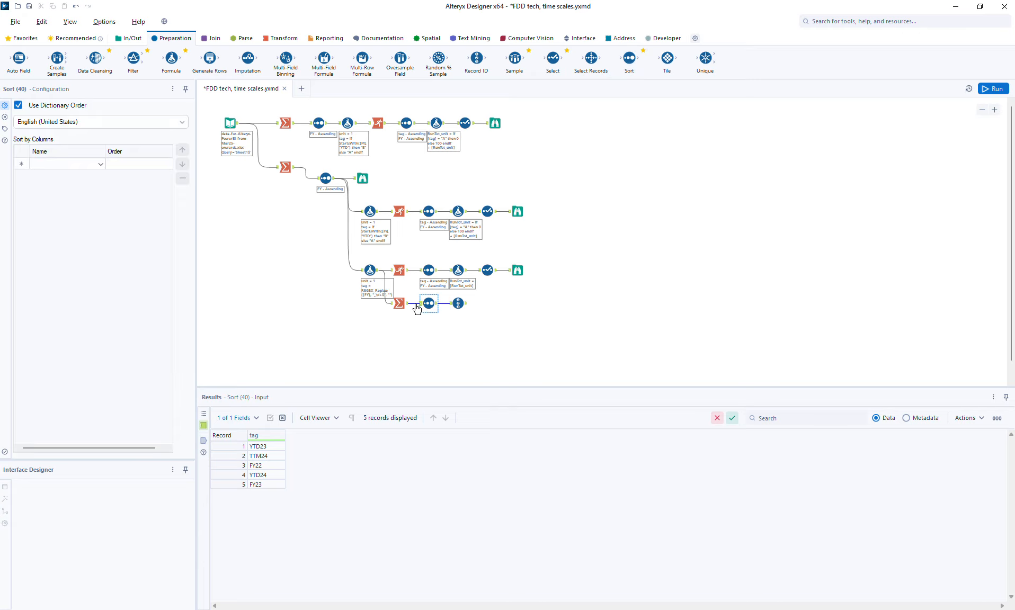
click(82, 164)
click(72, 175)
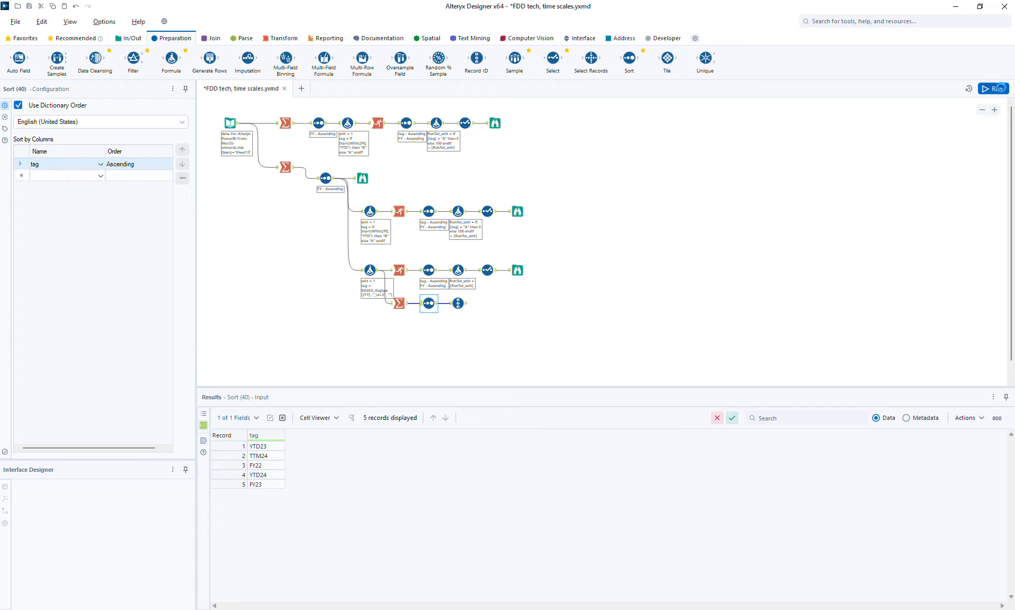
click(480, 319)
key(ctrl+r)
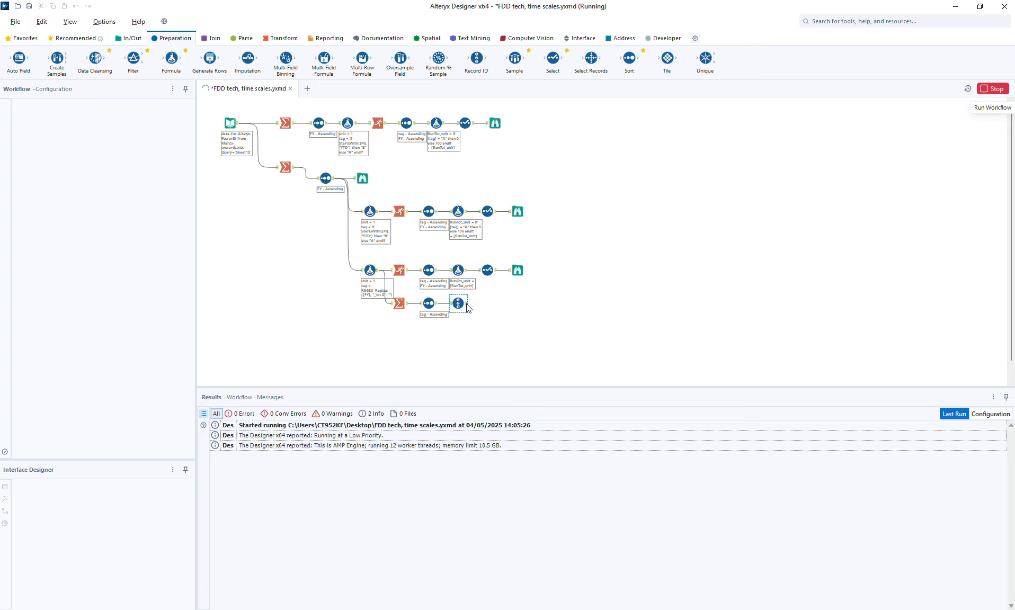
click(468, 308)
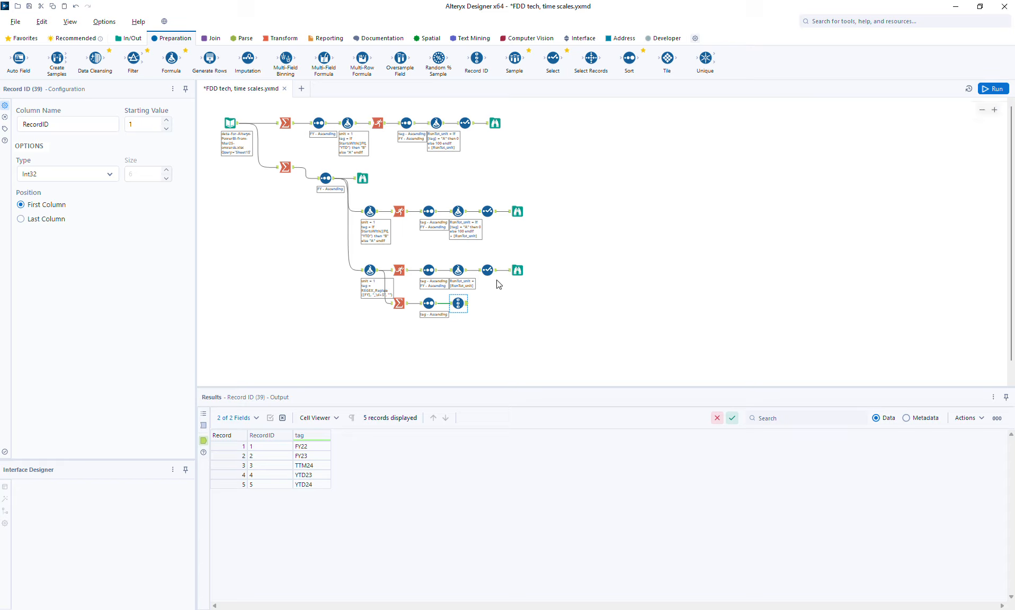
- Add a Formula after Record ID that sets RecordID to [RecordID] * 1000 and run the workflow
drag(170, 58, 491, 305)
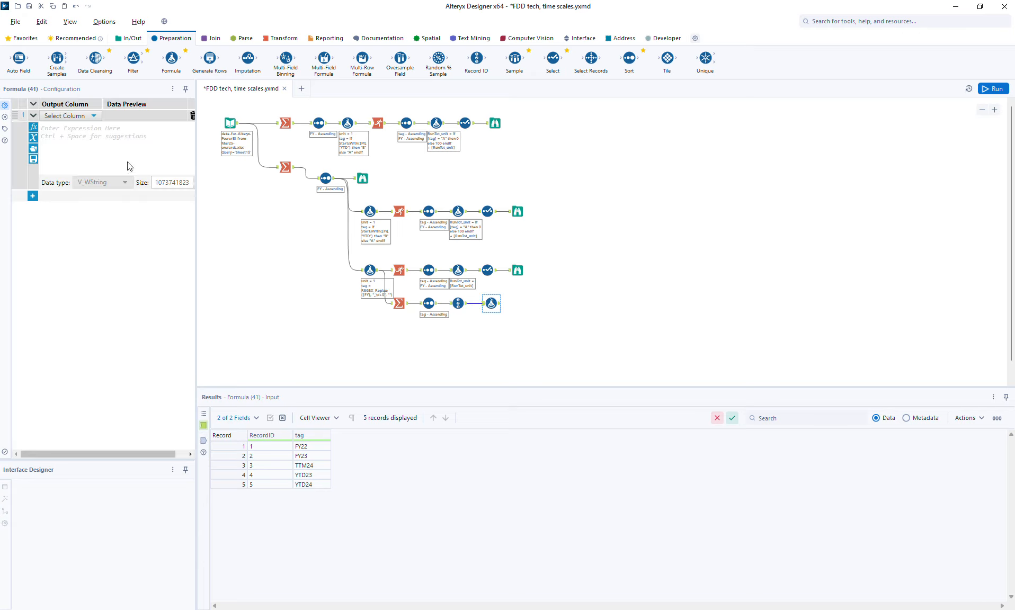
click(62, 116)
click(66, 140)
text([RecordID])
key(Return)
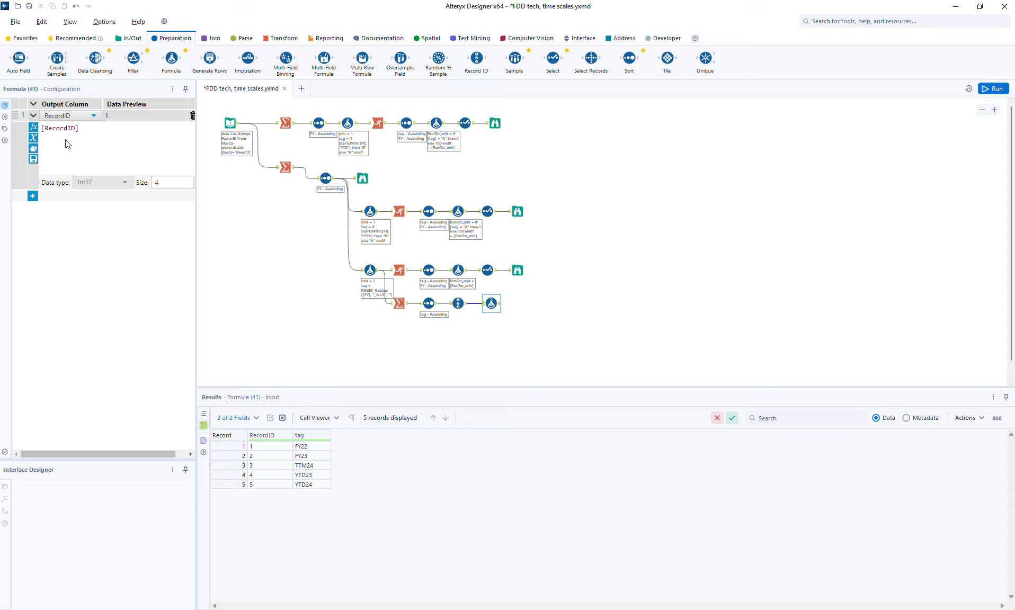
text(* 1000)
click(991, 89)
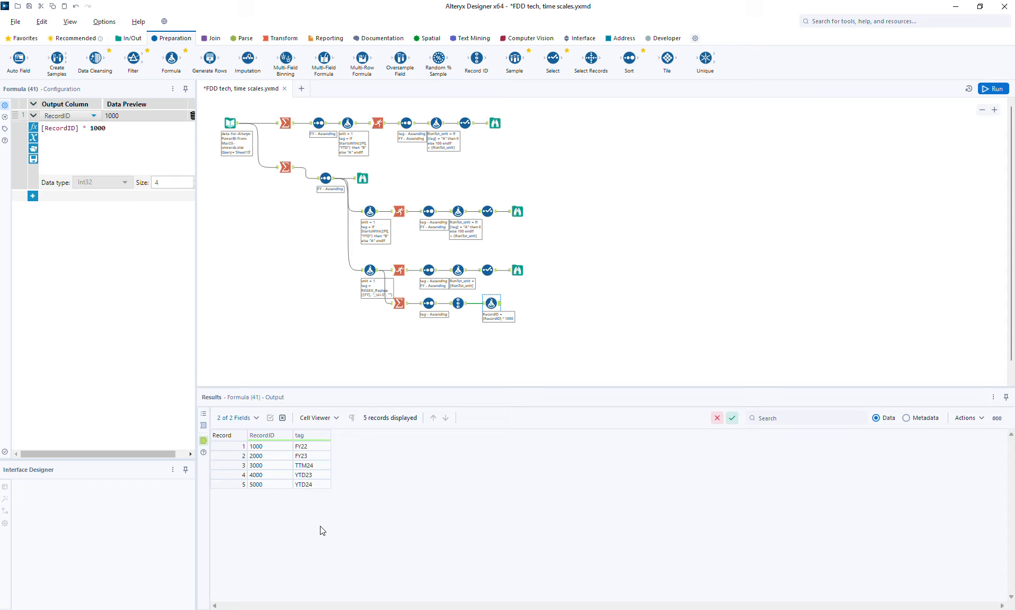
- Shift the third branch's RunTot_unit Formula, Select and Browse tools further right
click(519, 273)
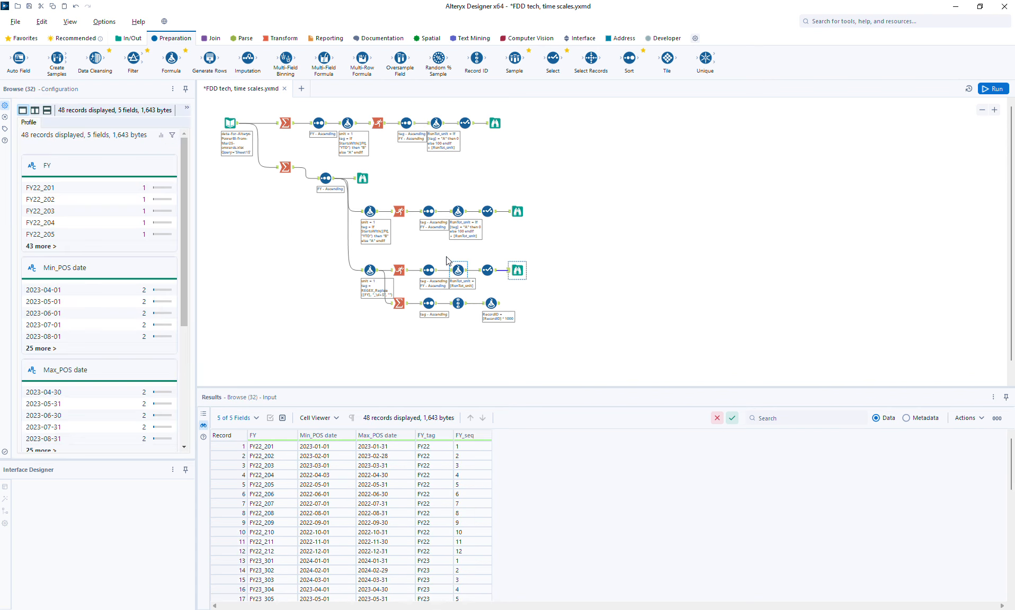
drag(443, 255, 531, 283)
drag(519, 268, 617, 270)
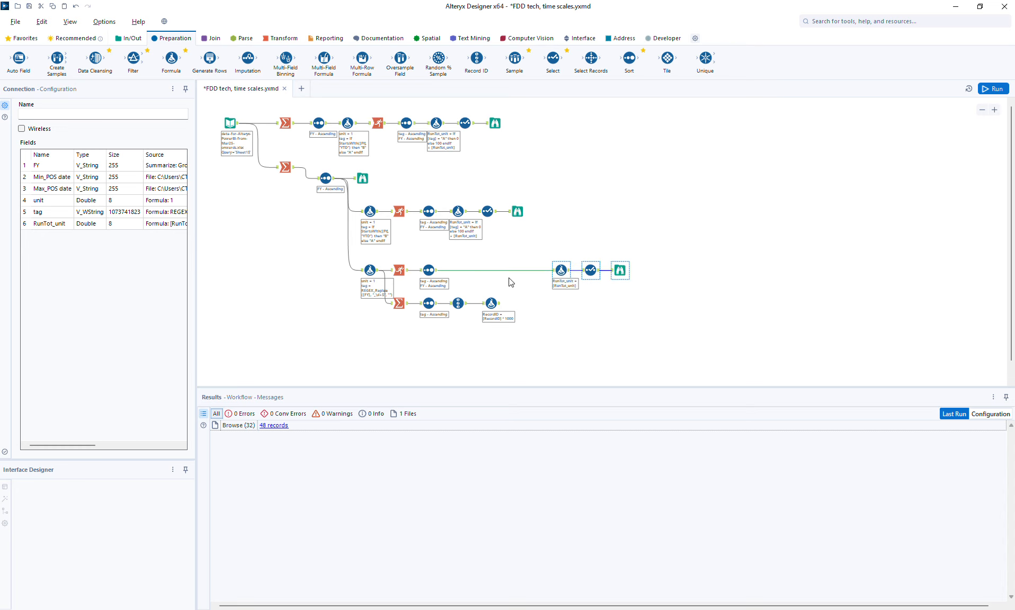
- Insert a Find Replace tool matching the entire FY field against tag and appending RecordID from the Formula branch
click(562, 271)
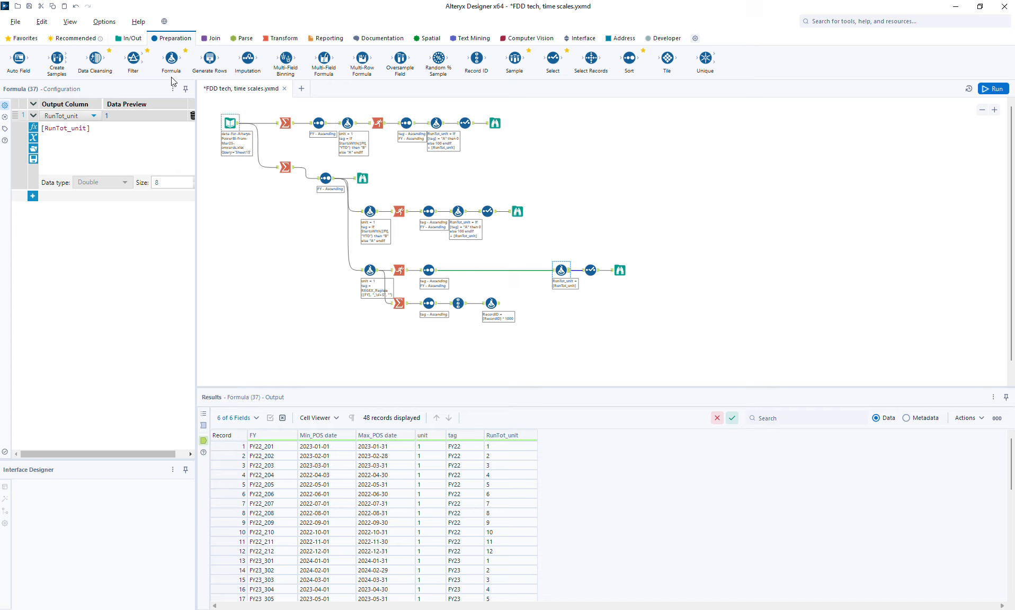
click(437, 274)
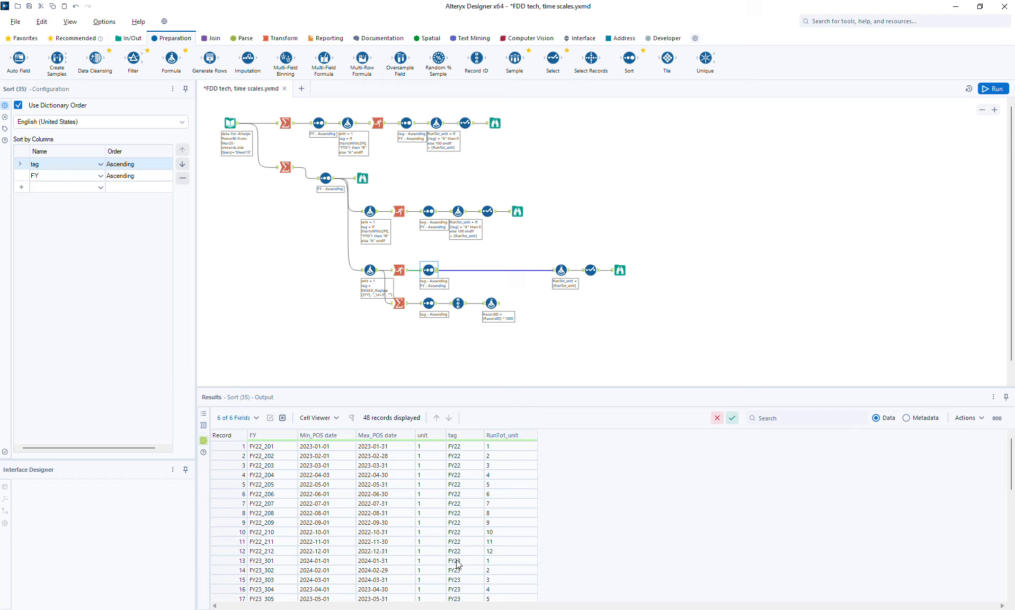
click(499, 305)
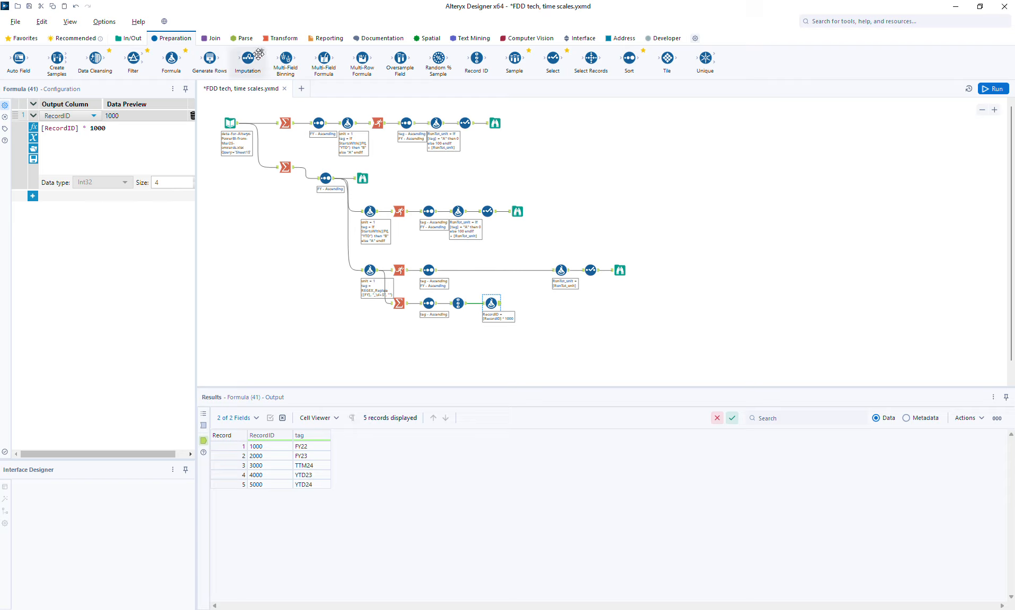
click(208, 40)
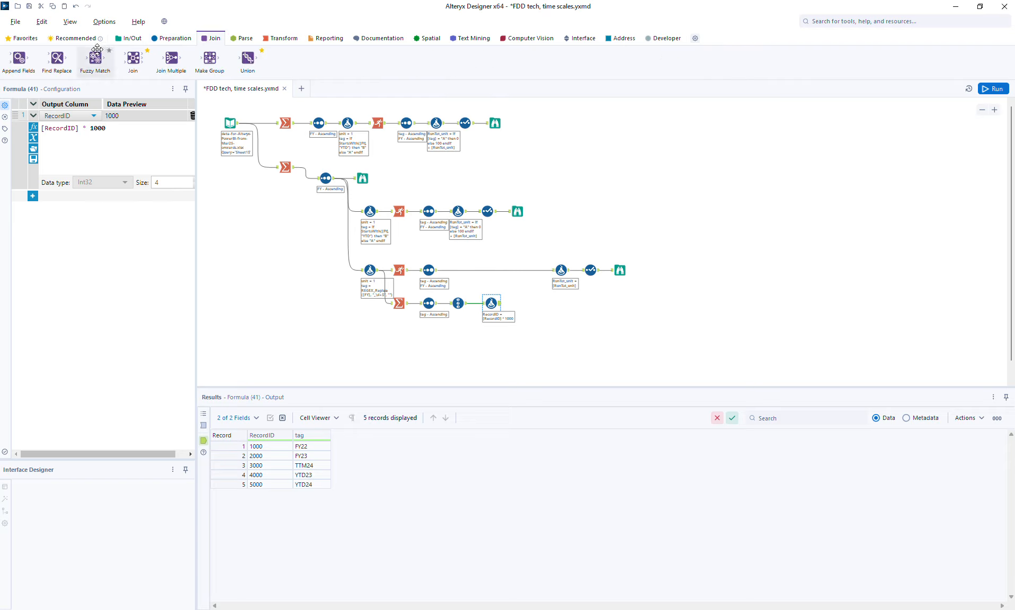
drag(57, 59, 524, 281)
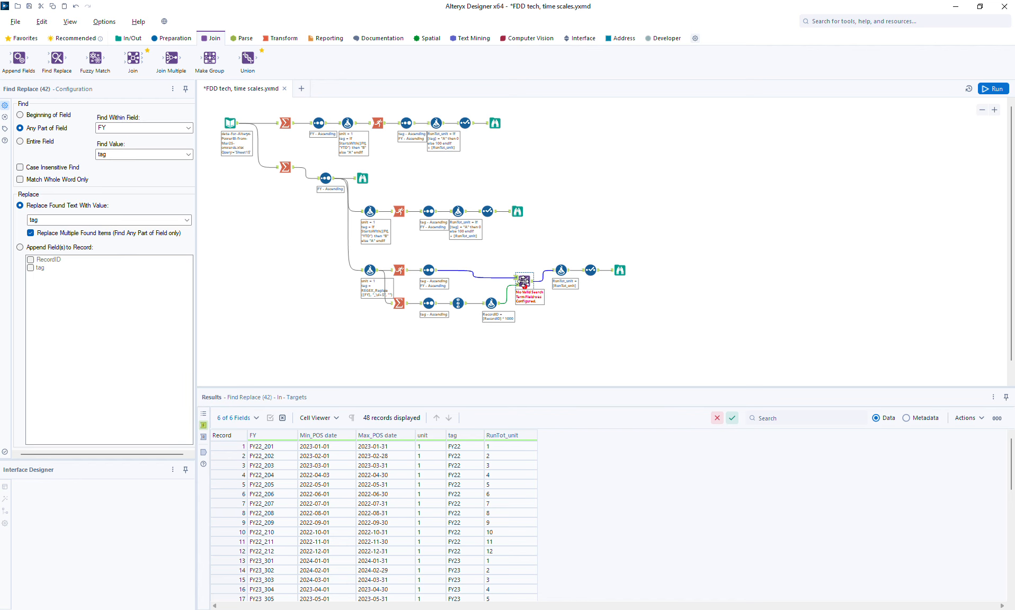
click(42, 142)
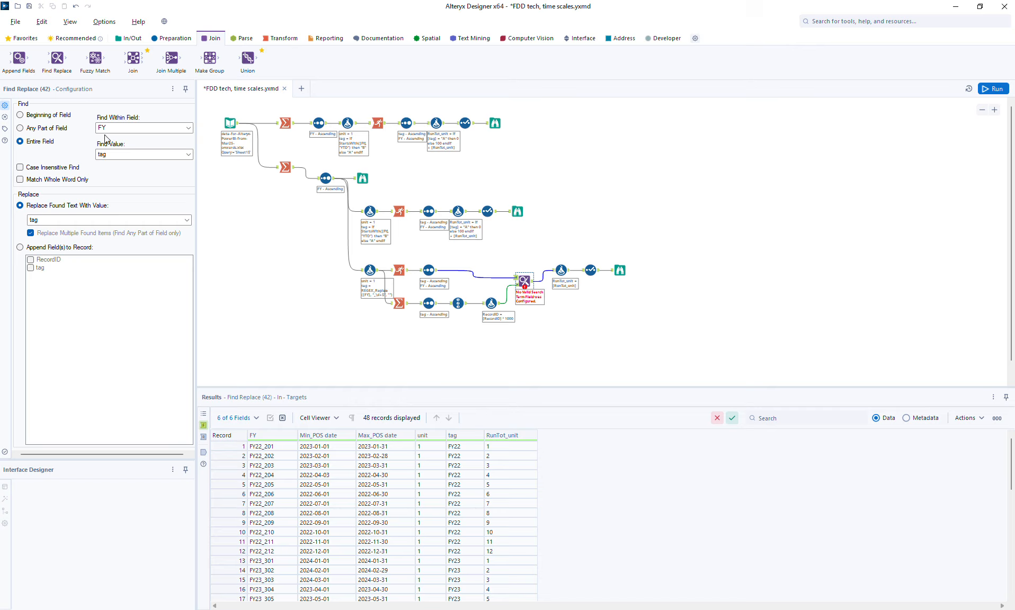
click(20, 247)
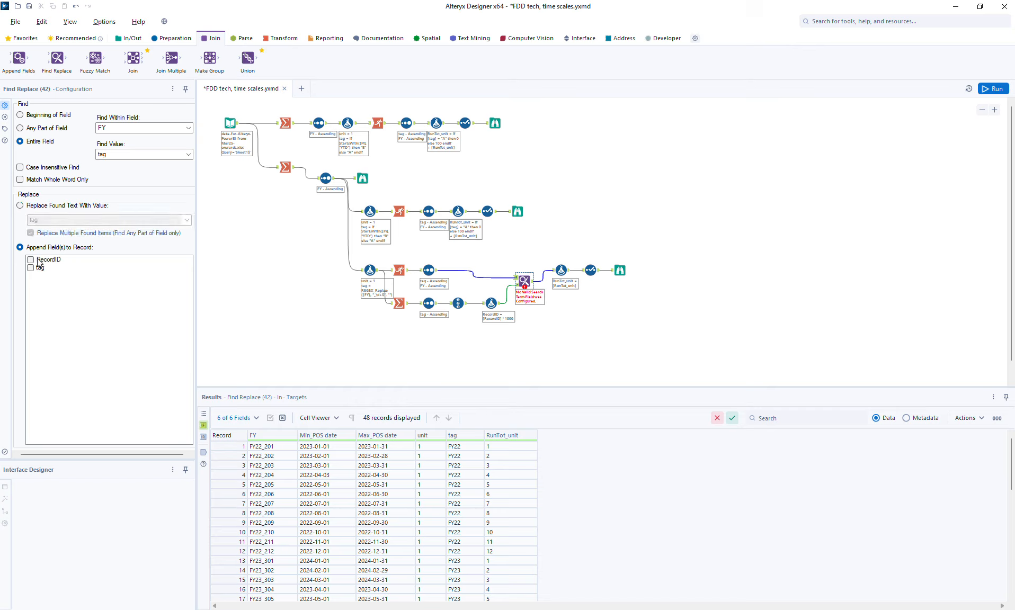
click(38, 261)
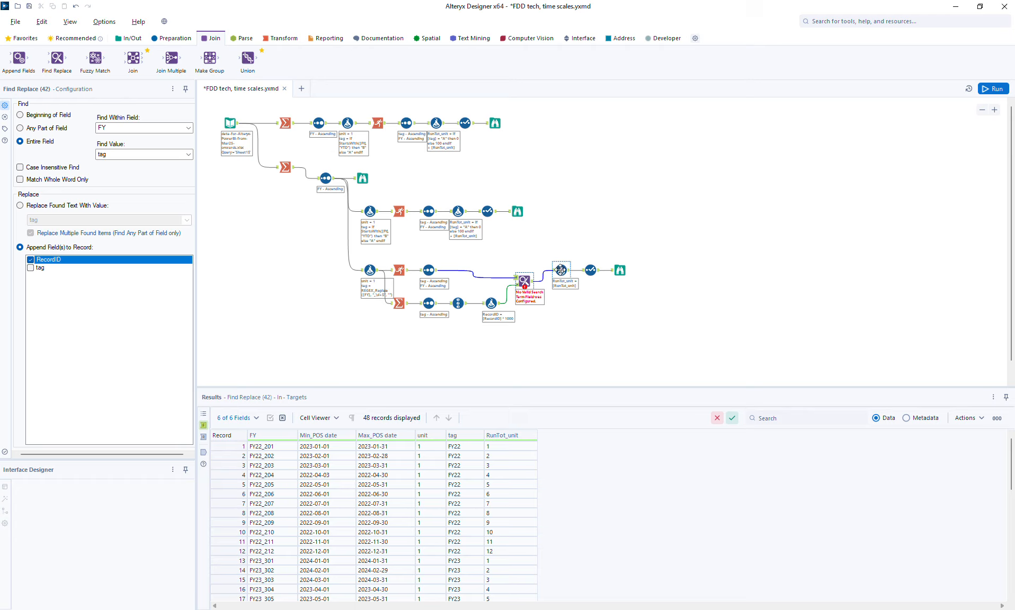
- Set the RunTot_unit expression to [RunTot_unit] + [RecordID] and run the workflow
click(560, 270)
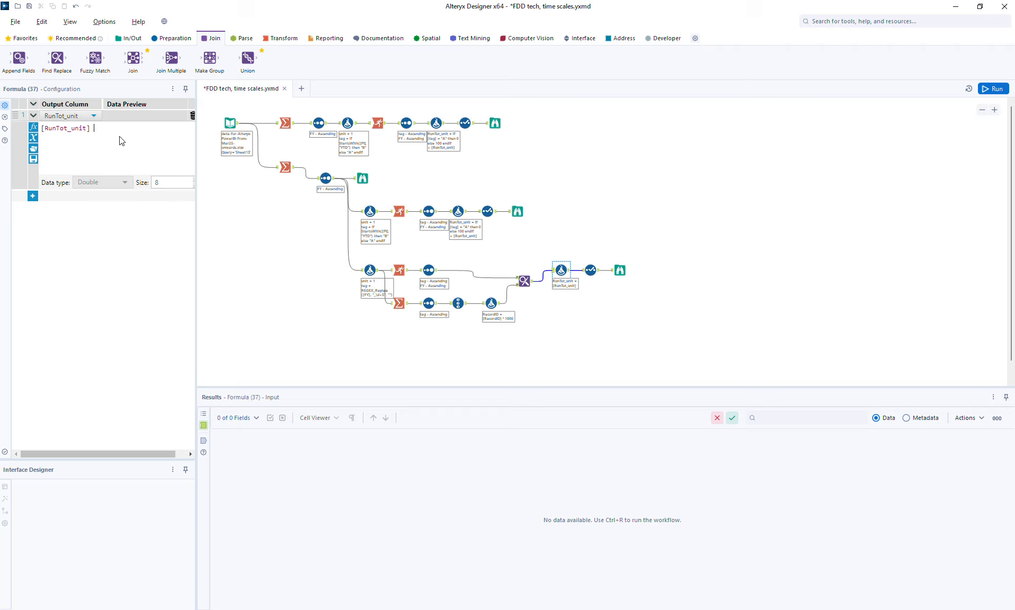
text([)
key(Down)
key(Down)
key(Down)
key(Down)
key(Down)
key(Down)
key(Return)
click(996, 89)
- Open the third branch's Browse output and dismiss the error dialogs
click(620, 270)
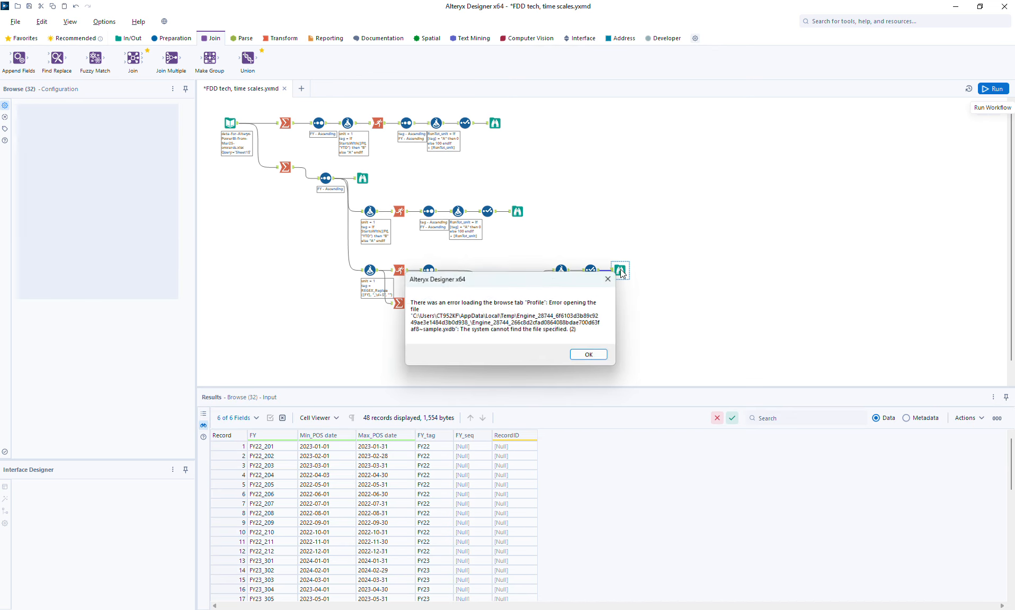
click(590, 357)
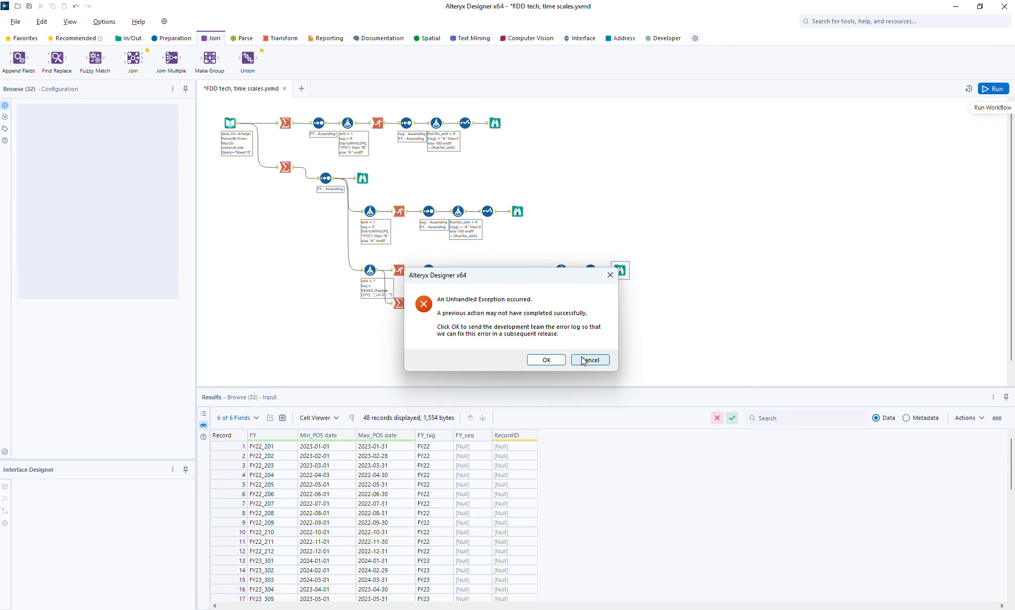
click(546, 358)
- Dismiss the error dialog and set the Find Replace tool's Find Within Field to tag instead of FY
click(531, 284)
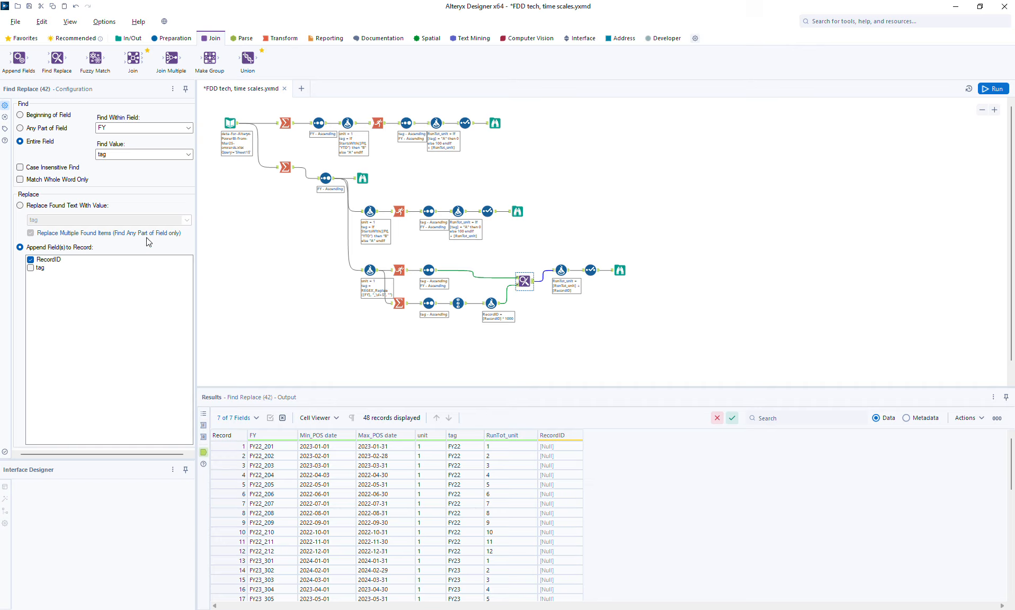
click(501, 309)
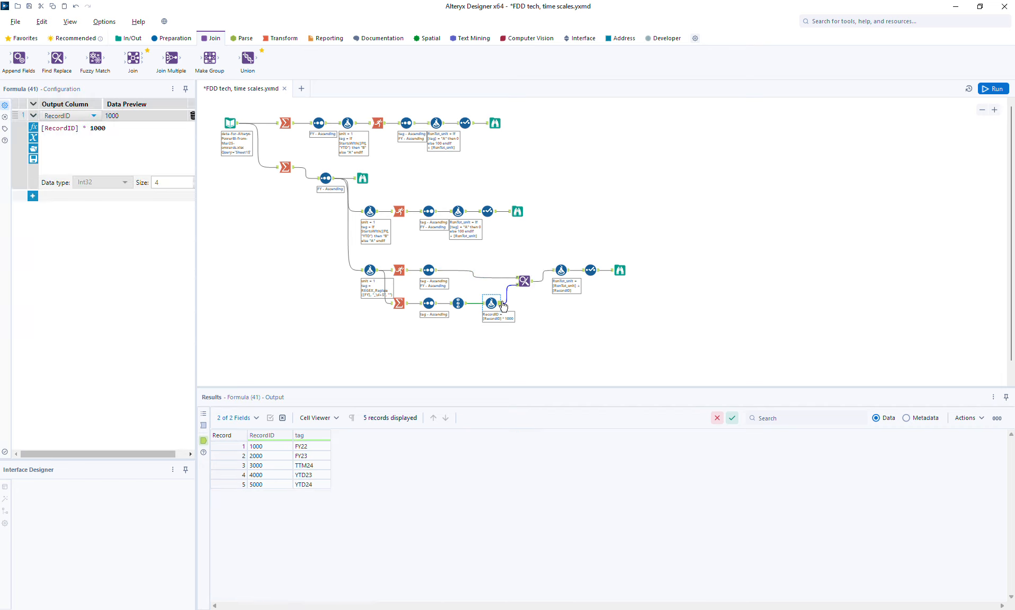
click(526, 284)
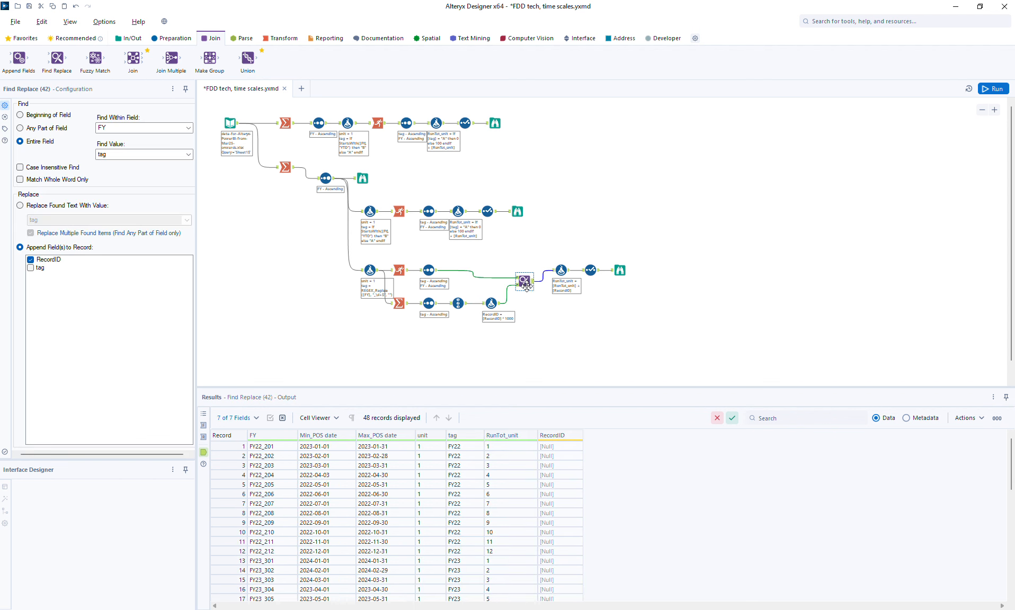
click(105, 128)
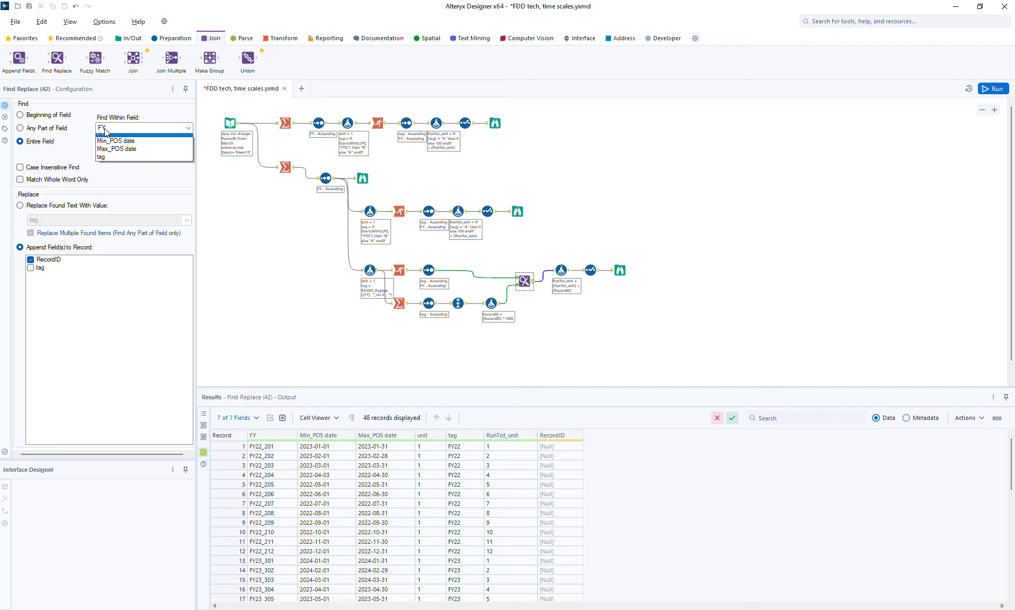
click(112, 157)
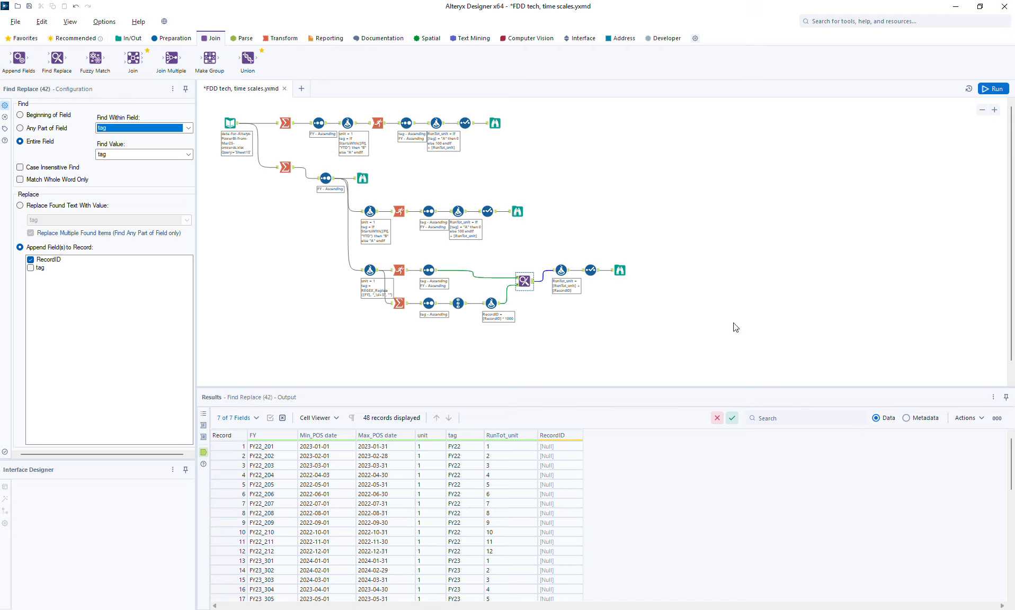
- Run the workflow and review the FY22 and FY23 rows in the third branch's Browse output
click(993, 88)
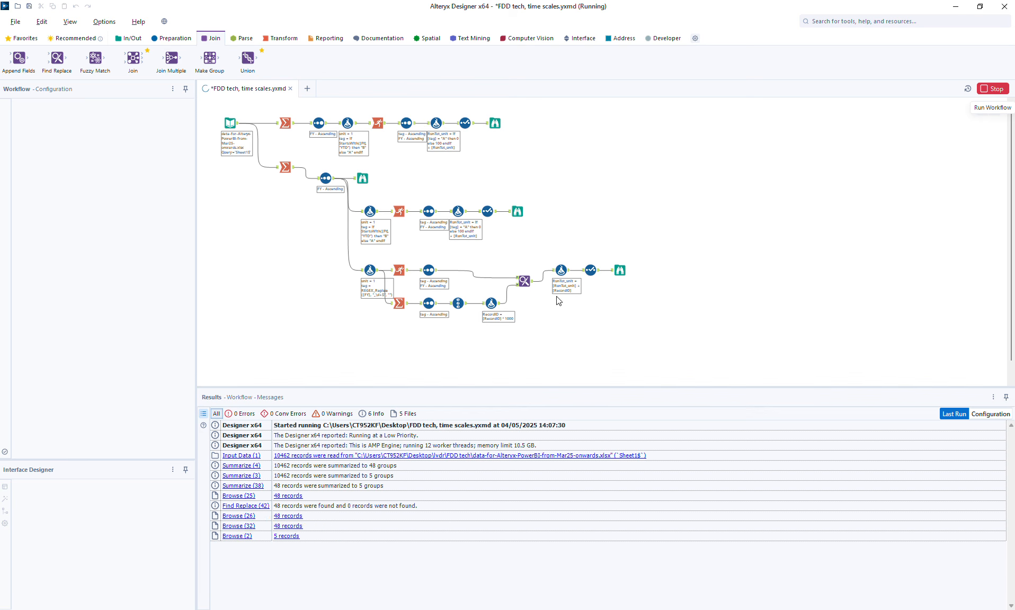
click(620, 271)
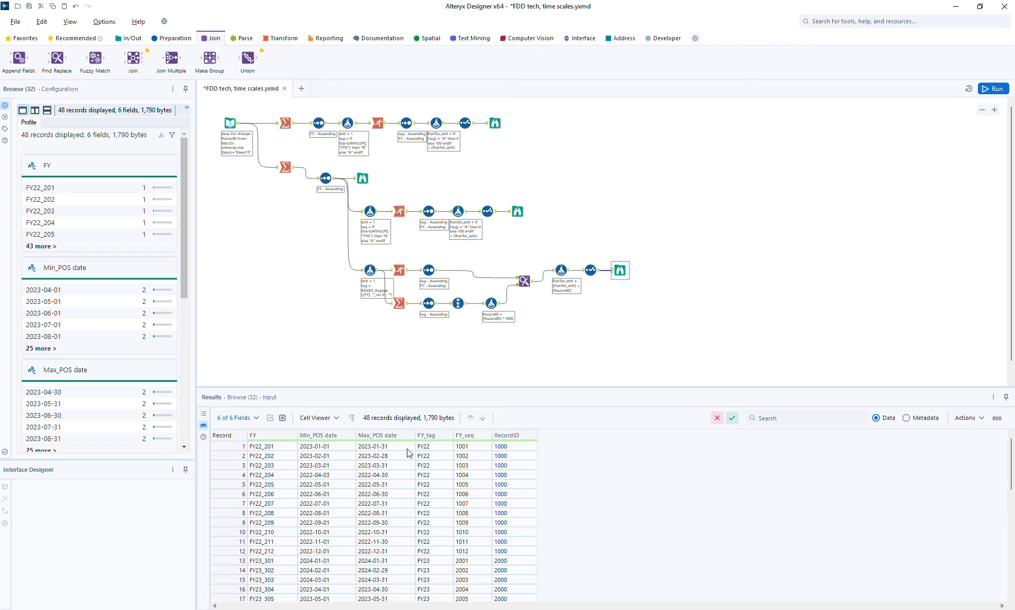
drag(240, 450, 236, 549)
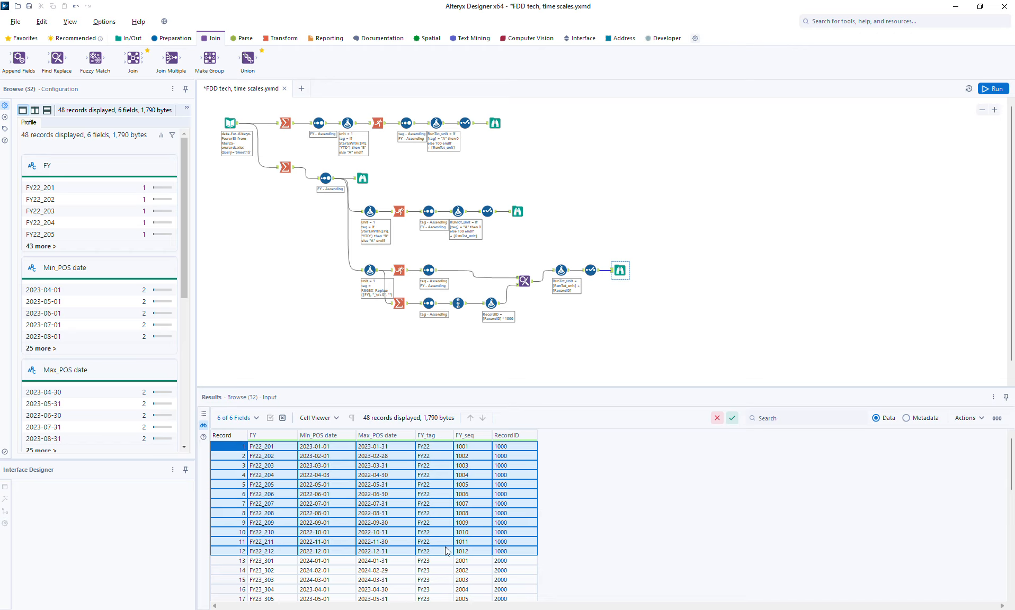
drag(226, 564, 228, 581)
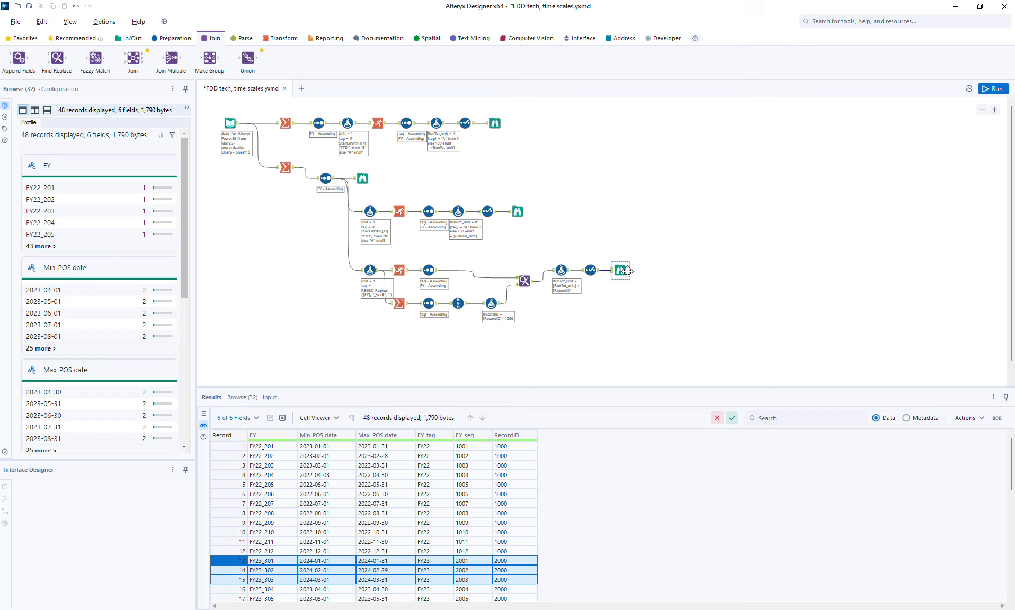
- Deselect RecordID, Max_POS date and Min_POS date in the third branch's Select tool and run the workflow
click(582, 270)
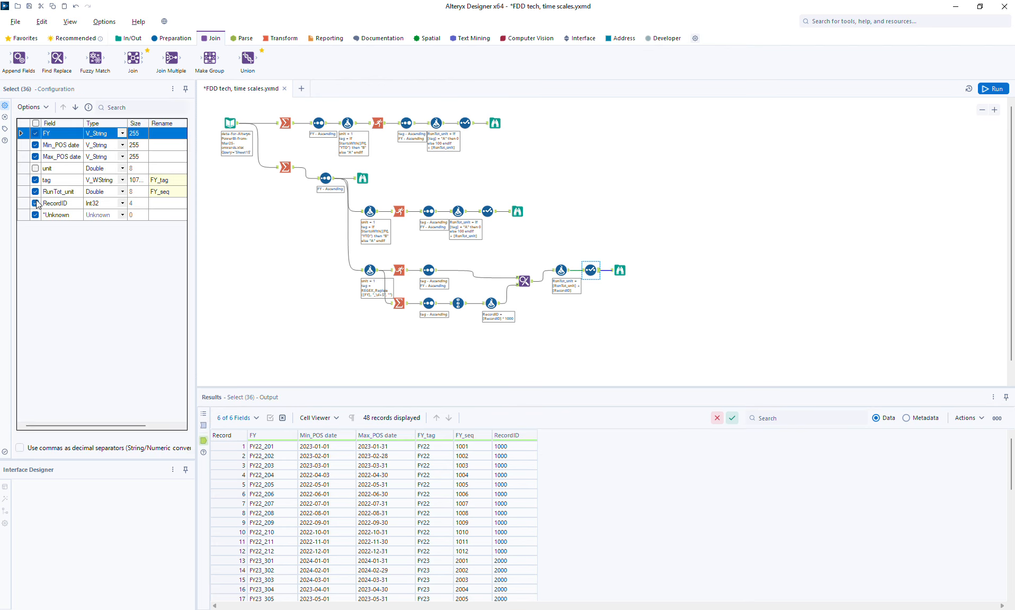
click(36, 203)
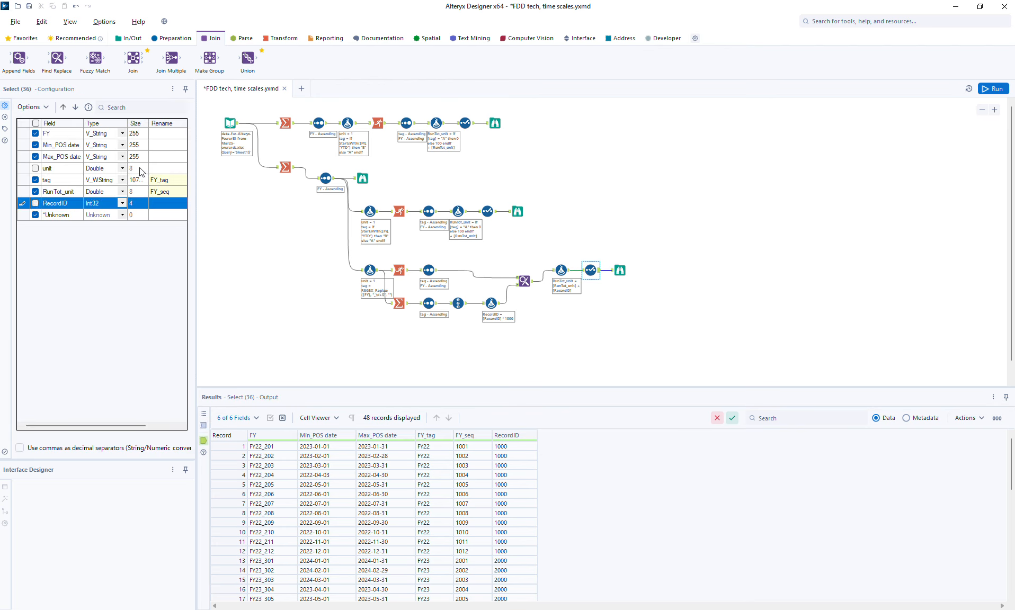
click(39, 158)
click(36, 157)
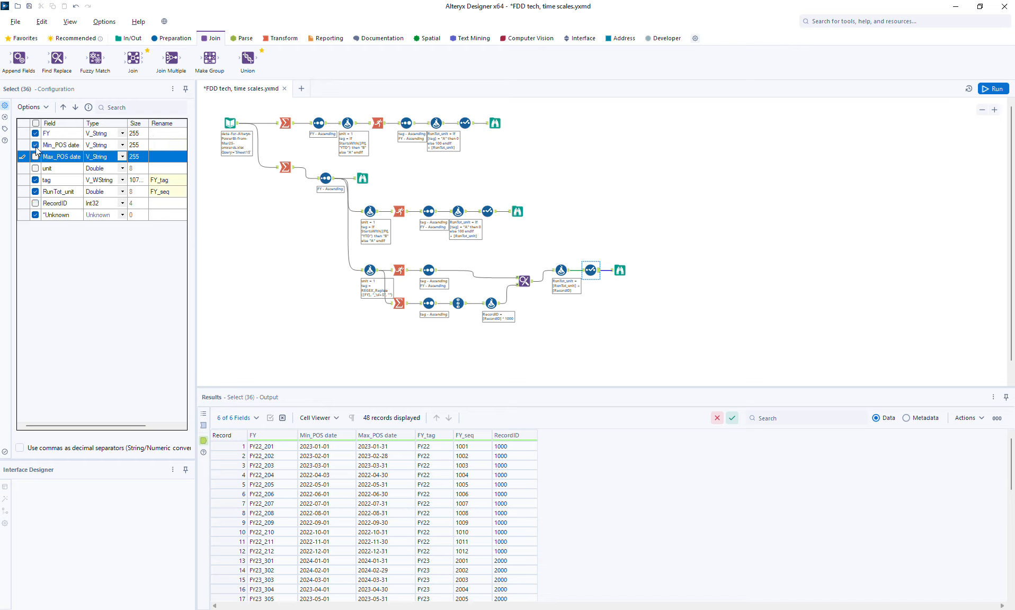
click(36, 145)
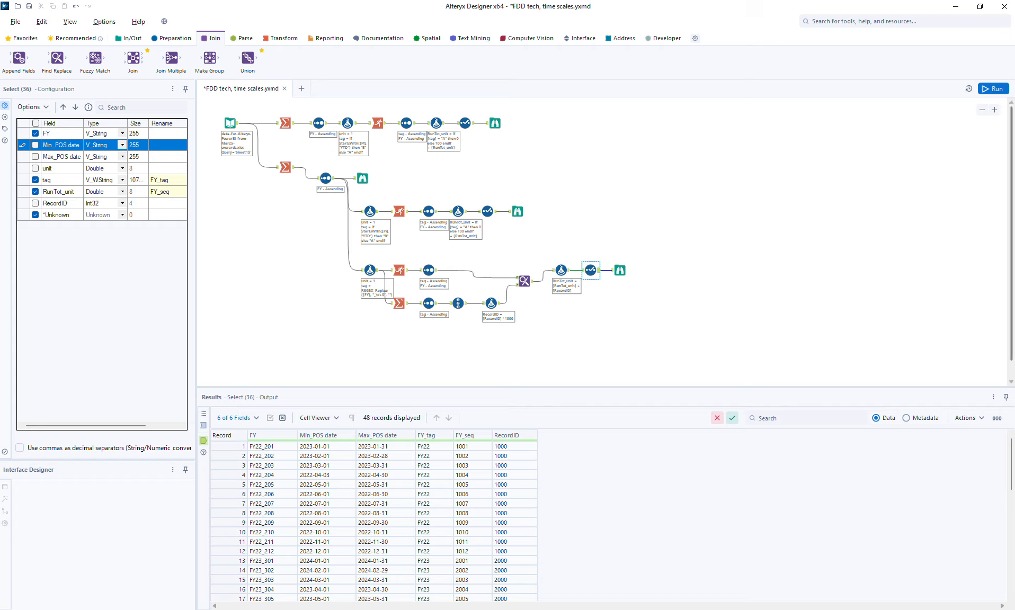
click(992, 90)
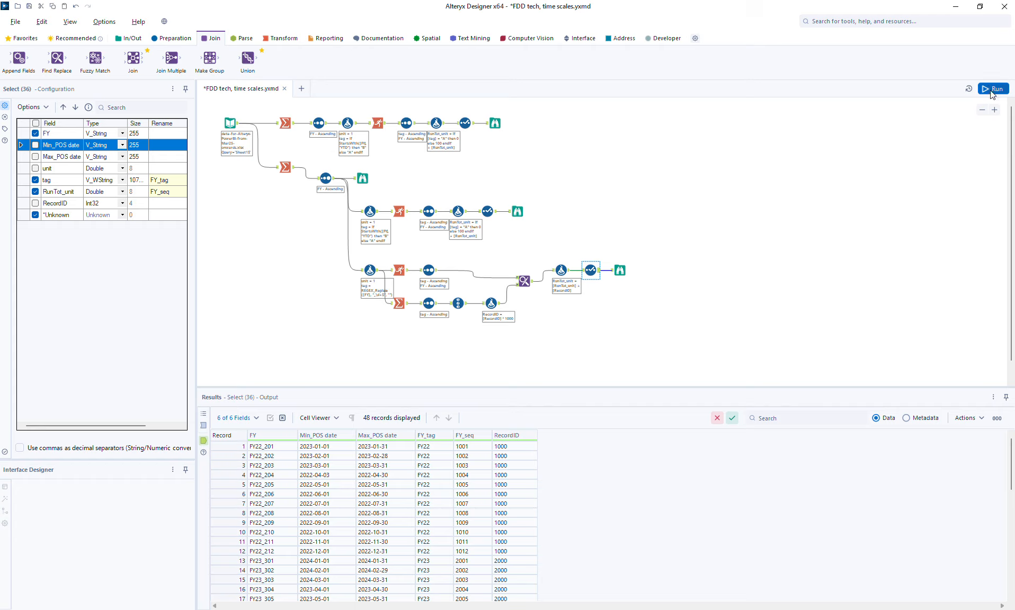
- Compare the Browse outputs of the second and third branches
click(620, 269)
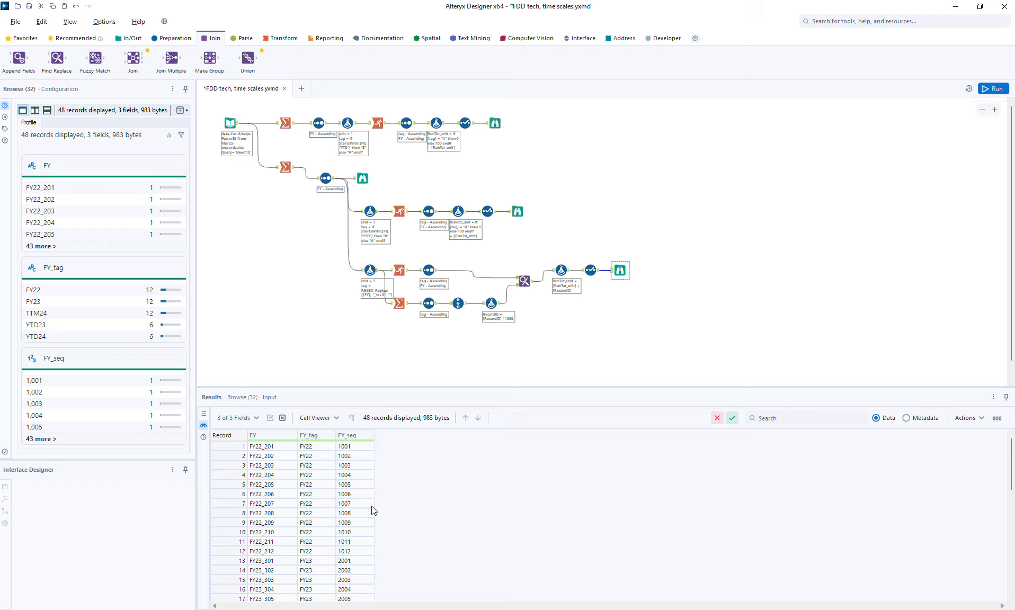
click(514, 213)
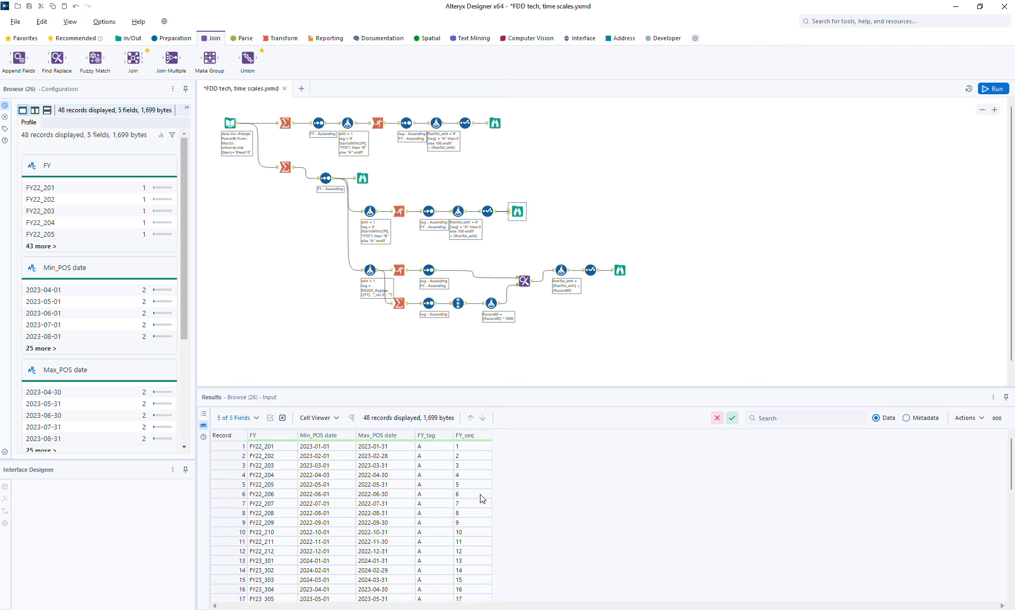
click(620, 272)
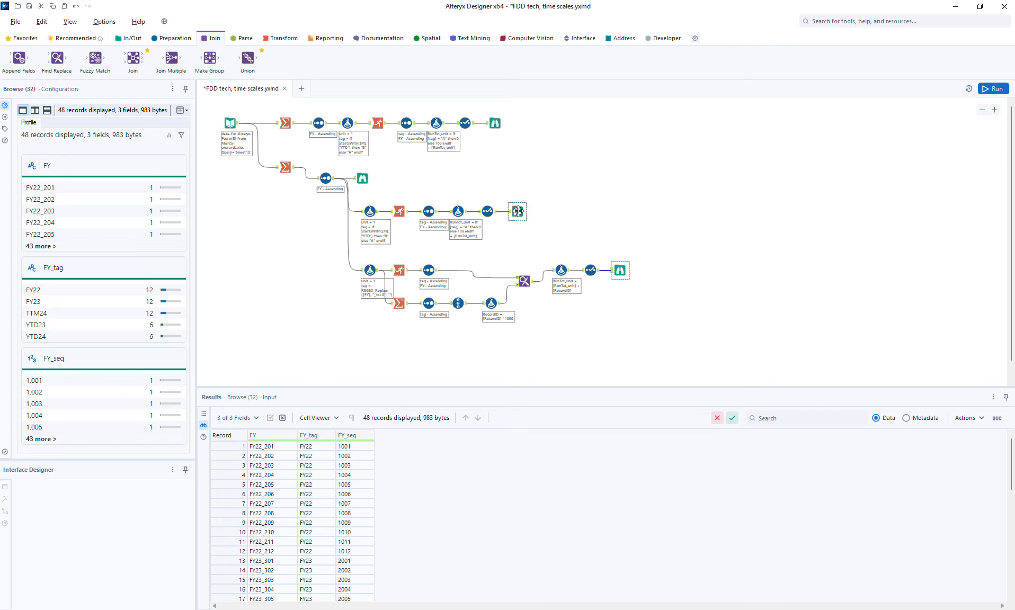
- Move the second branch's Browse right and insert a Find Replace tool fed by the third branch's Select output
drag(517, 211, 715, 215)
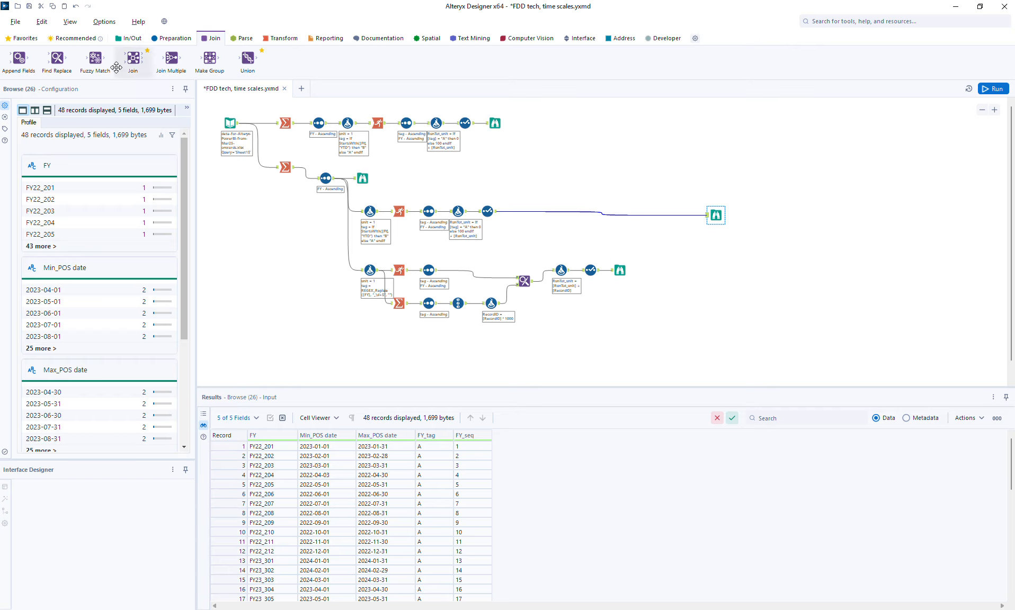
drag(57, 58, 627, 215)
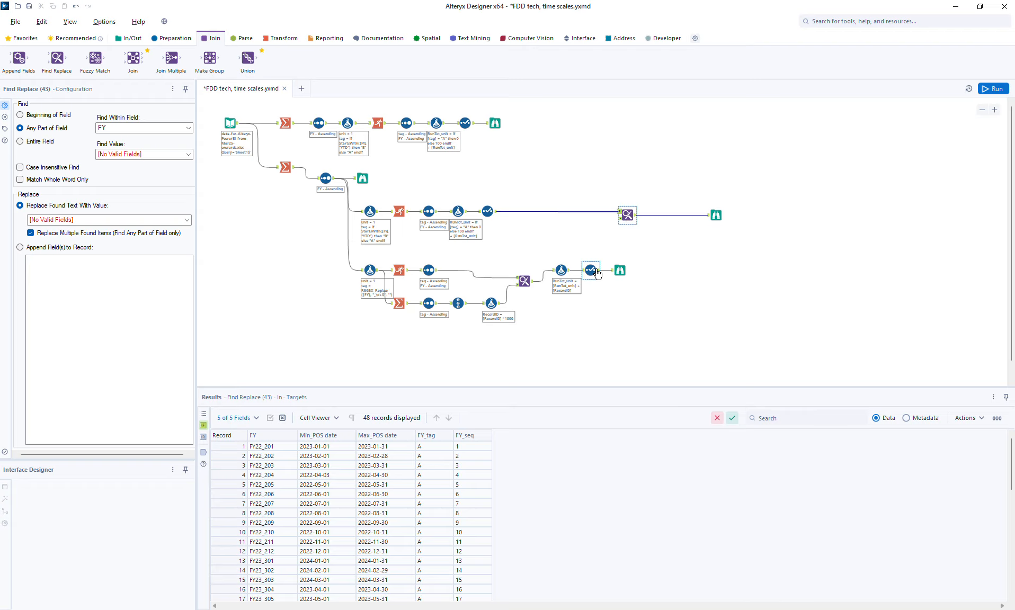
drag(599, 273, 627, 217)
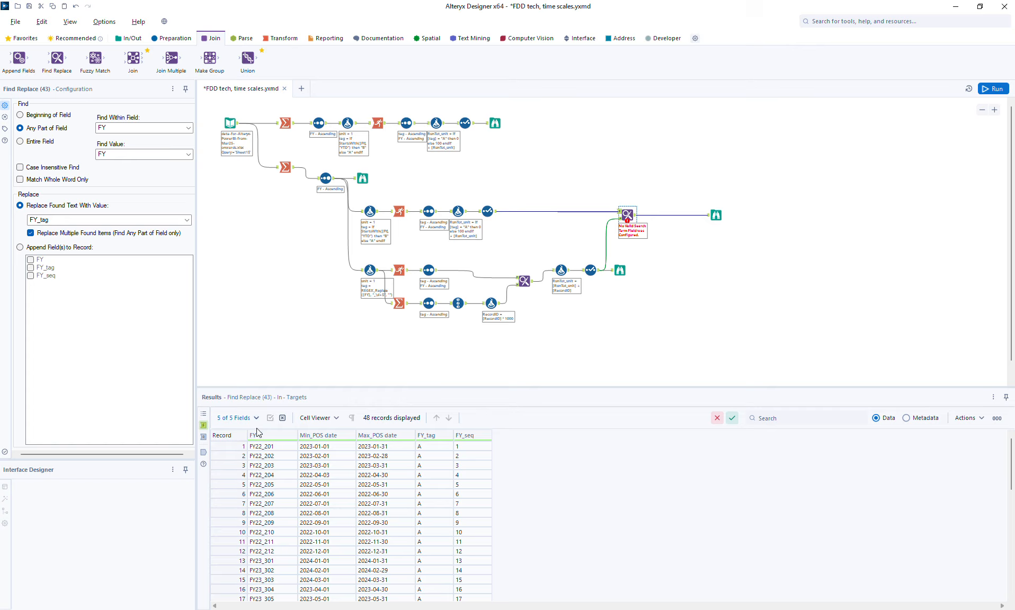
- Configure the new Find Replace to match the entire FY field, append FY_seq, and run the workflow
click(49, 144)
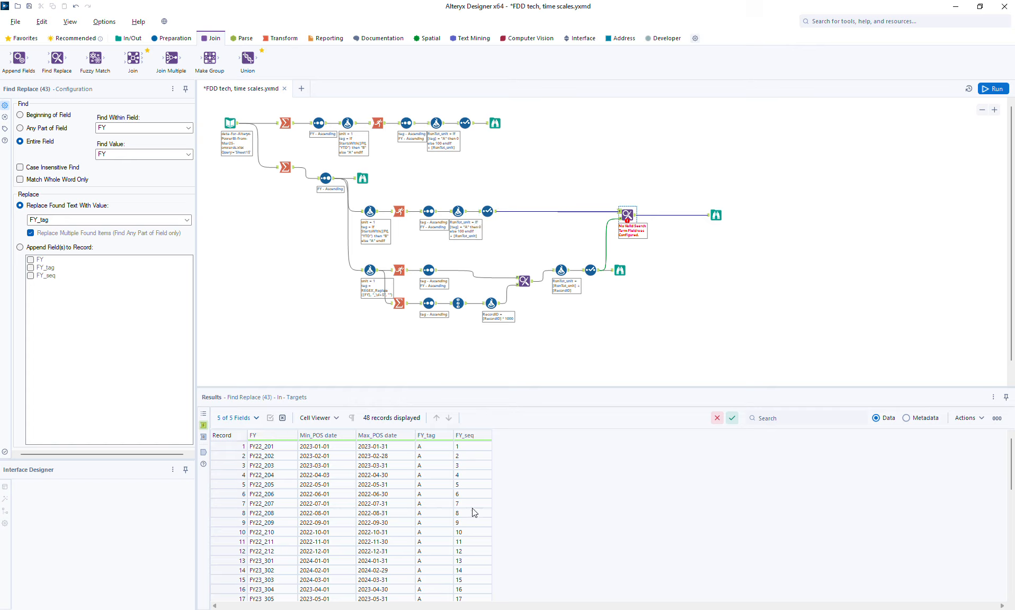
click(590, 271)
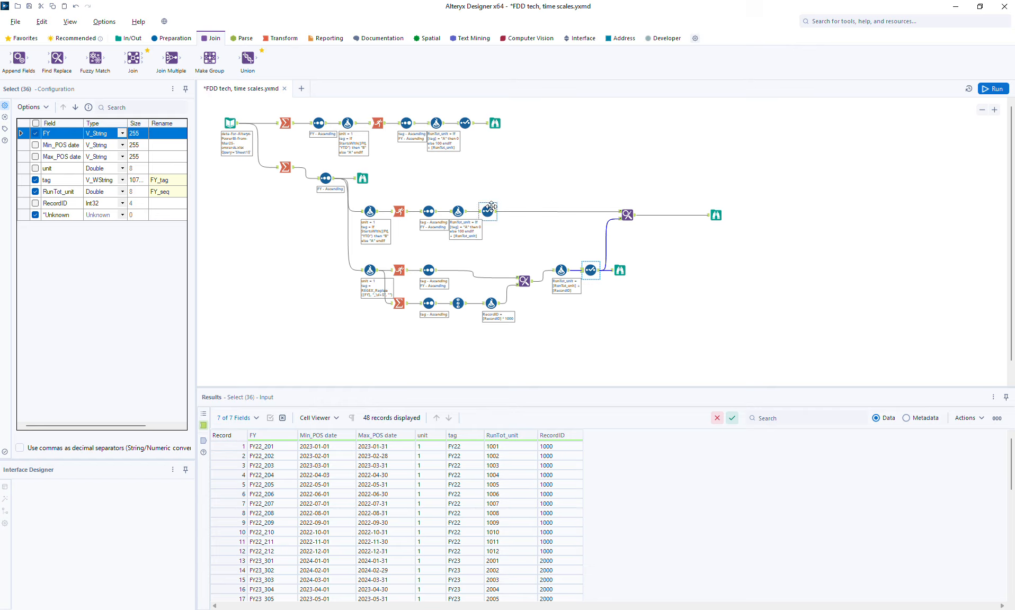
click(627, 214)
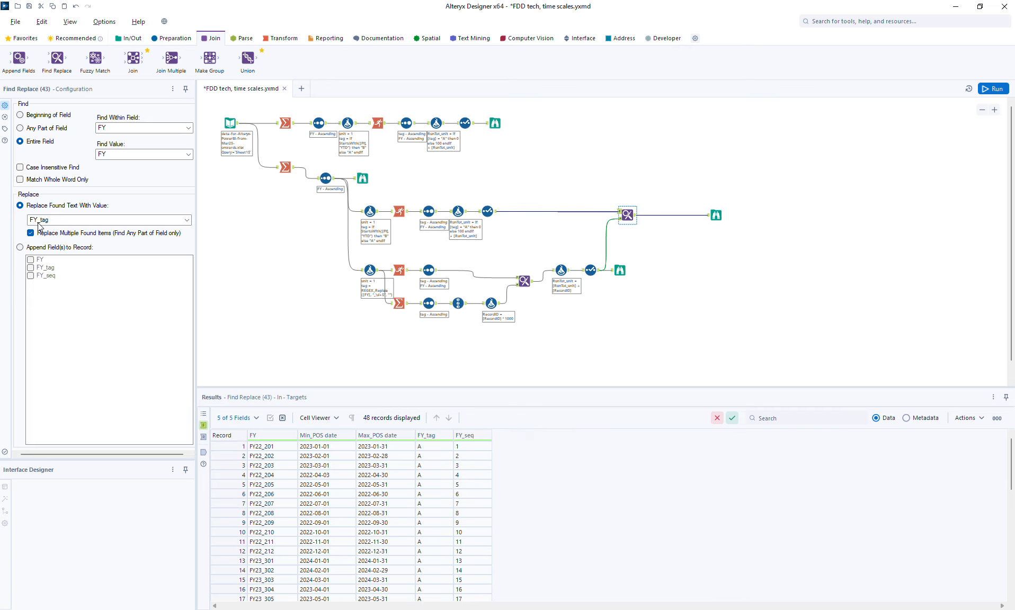
click(37, 247)
click(45, 276)
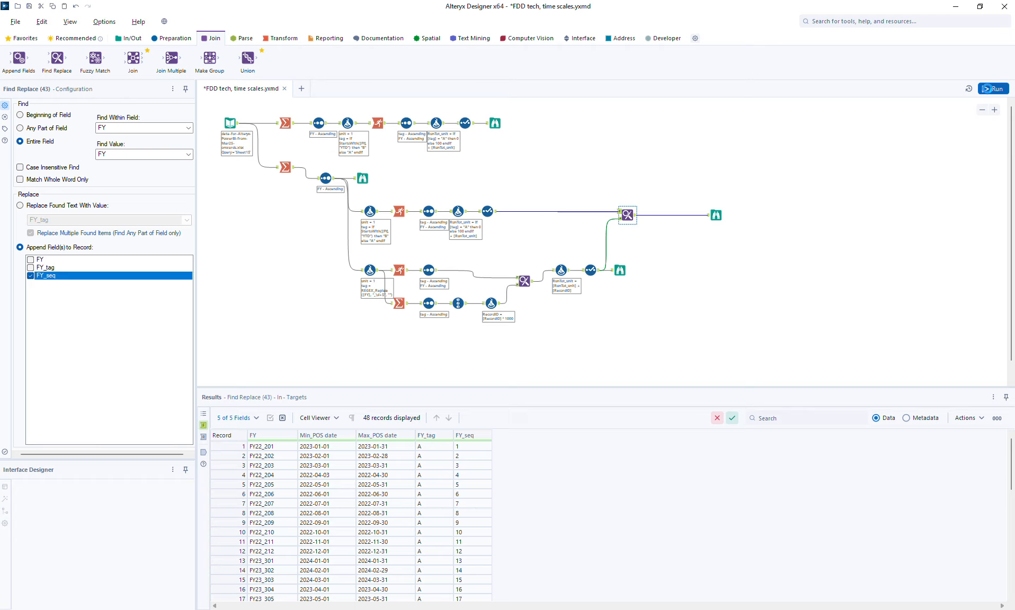
click(986, 89)
- Inspect the new Find Replace tool's messages, target input and output records
click(719, 222)
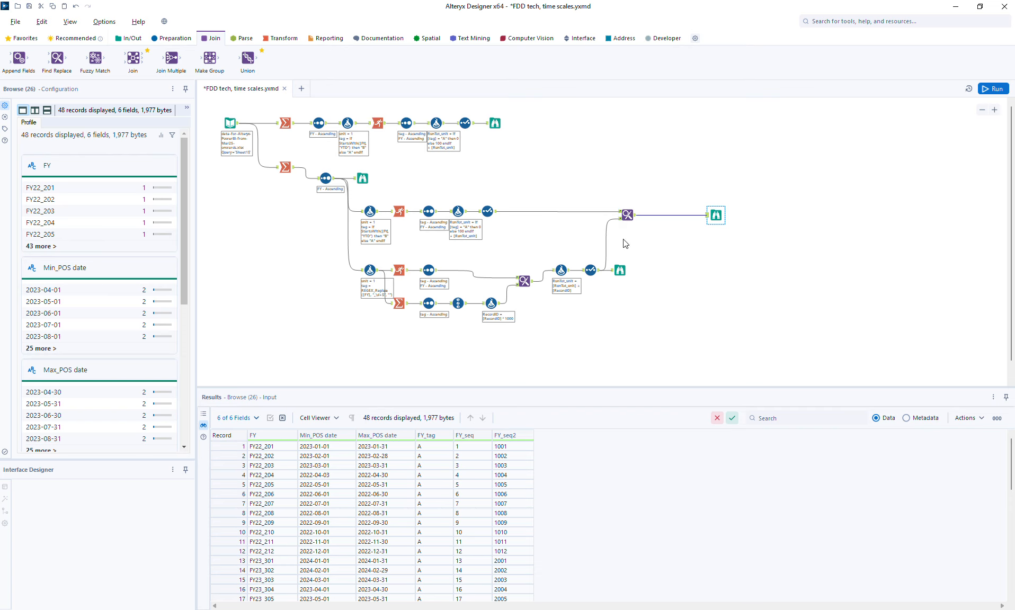
click(627, 214)
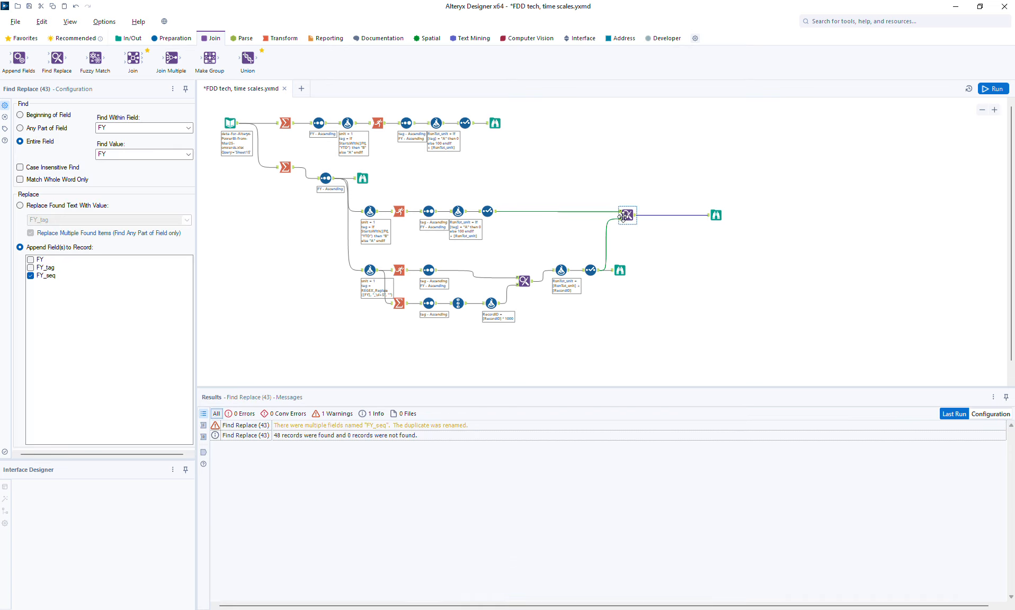
click(204, 425)
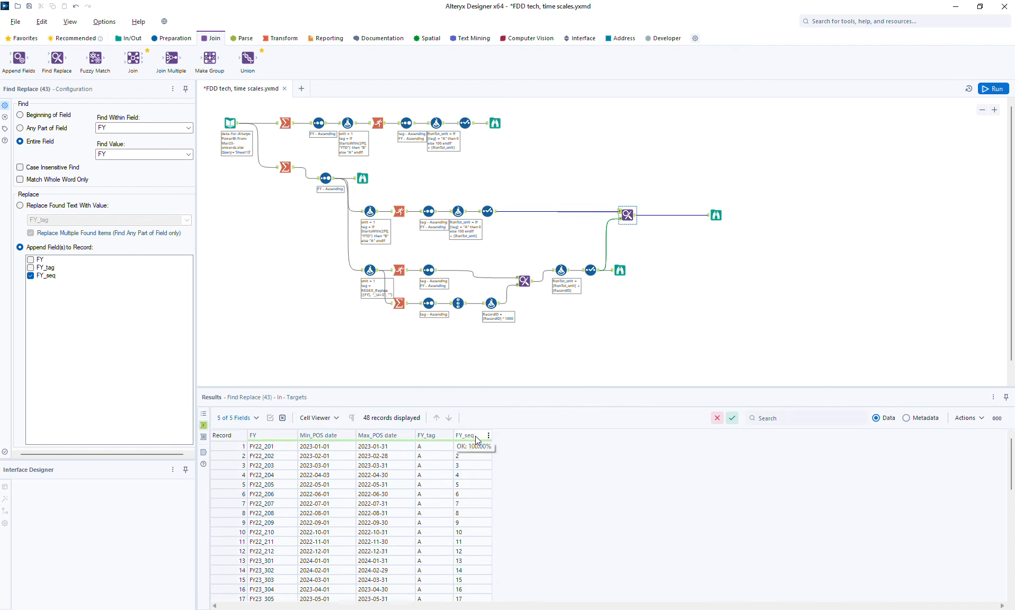
click(203, 451)
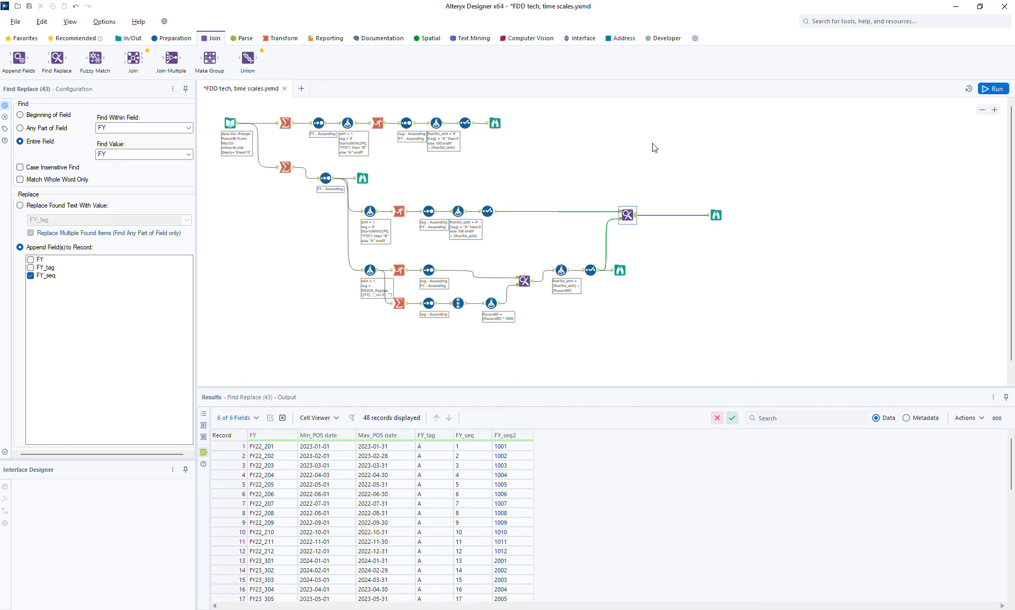
- Insert a Select tool before the new Find Replace's source input and rename FY_seq to FY_seq12
click(180, 38)
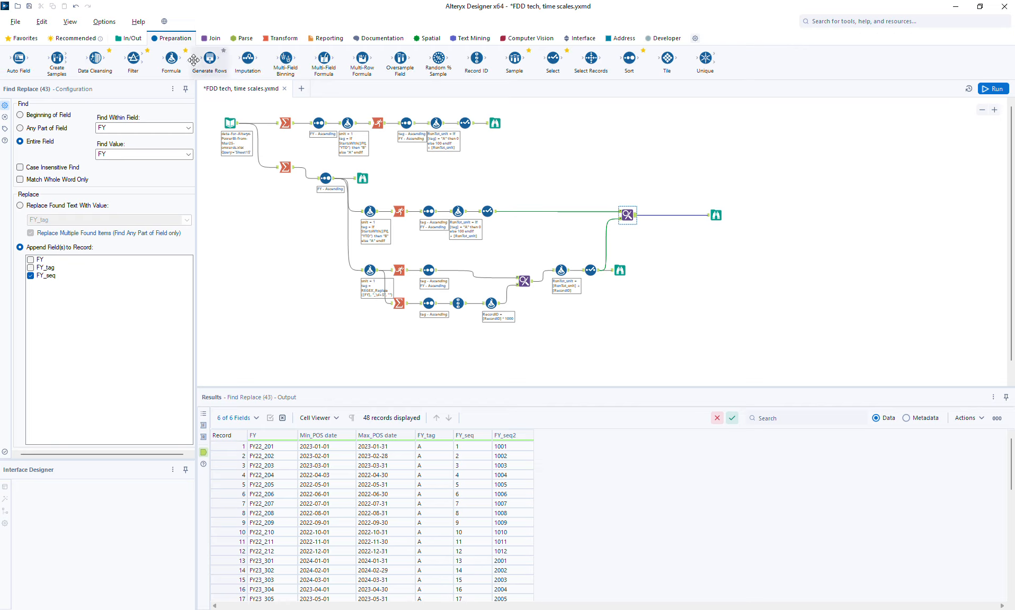
drag(552, 58, 607, 245)
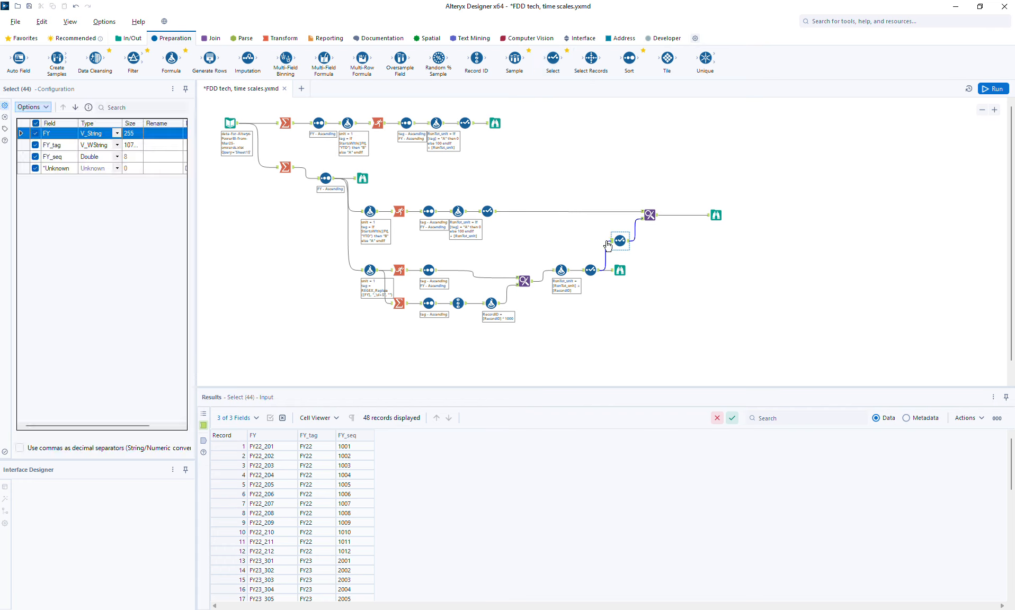
click(151, 157)
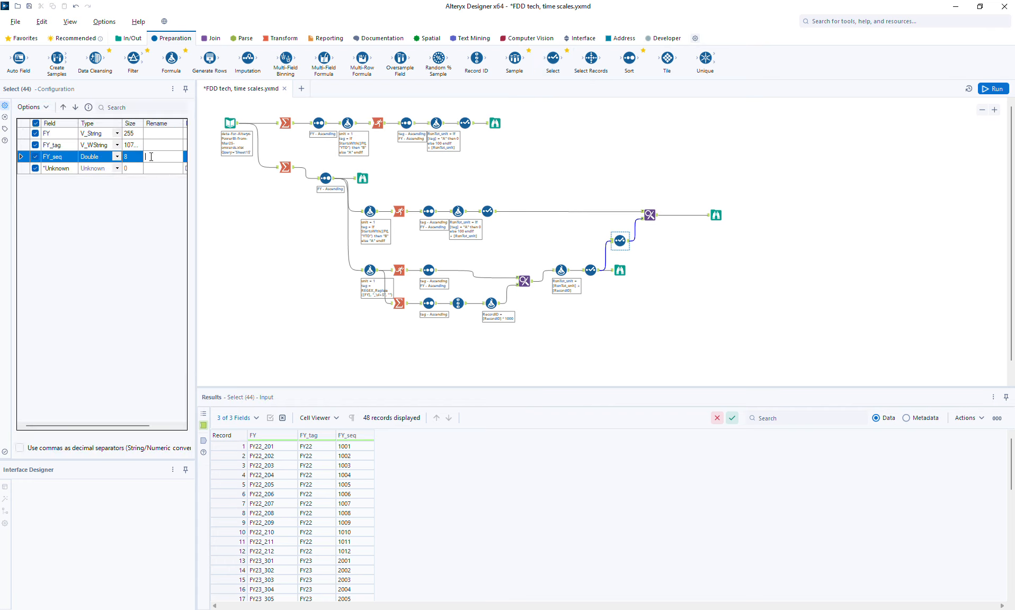
text(FY)
text(seq12)
- Append FY_seq12 in the new Find Replace, run the workflow and open the second branch's Browse output
click(650, 215)
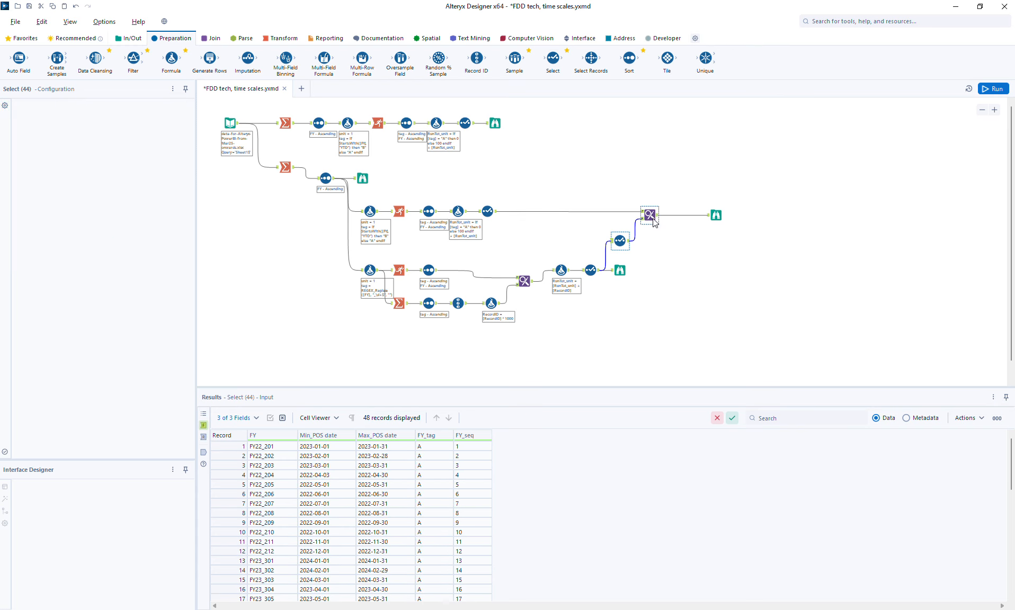
click(38, 276)
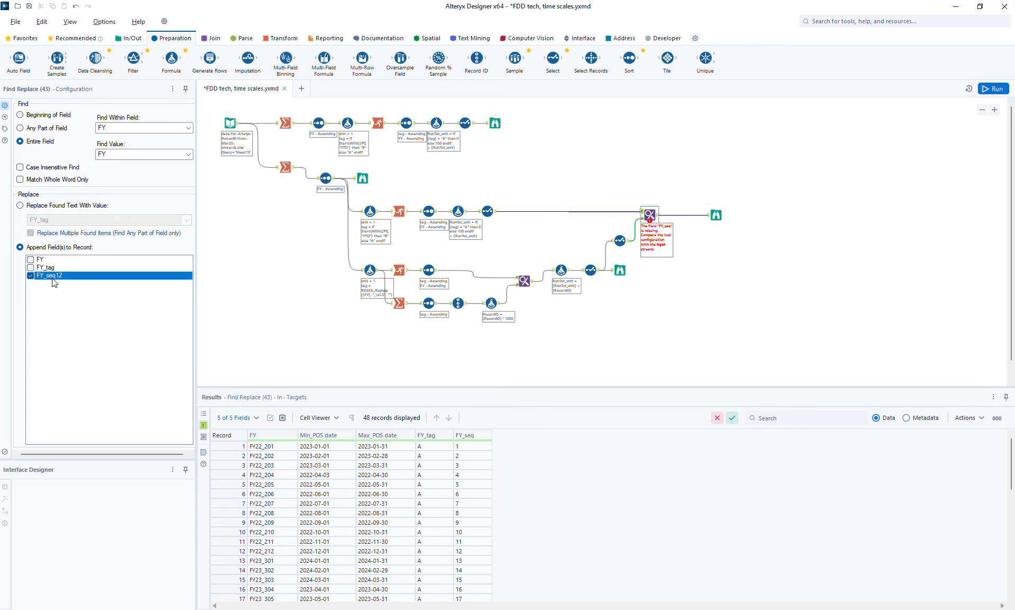
click(986, 89)
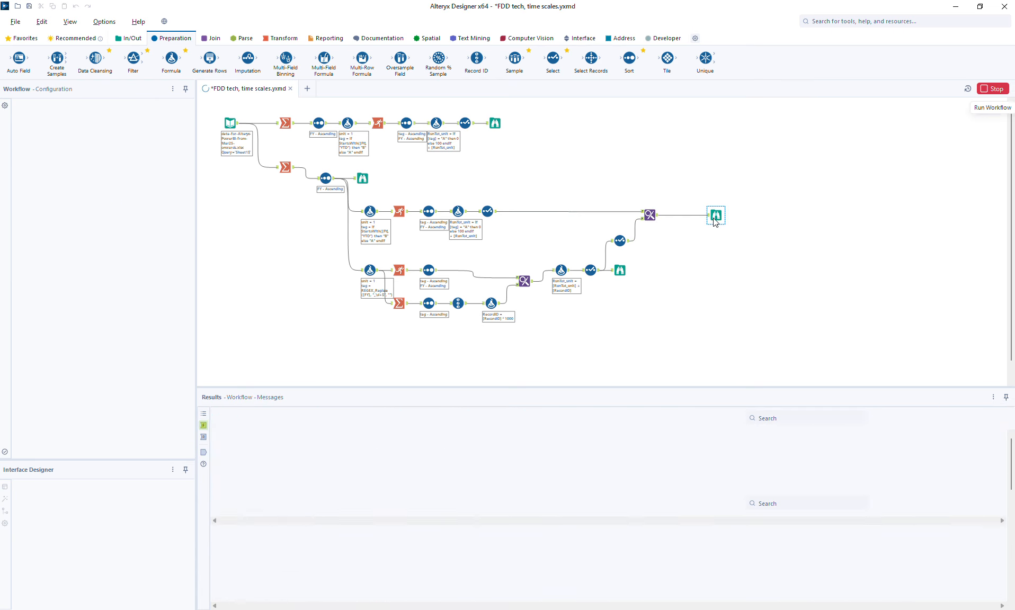
click(714, 216)
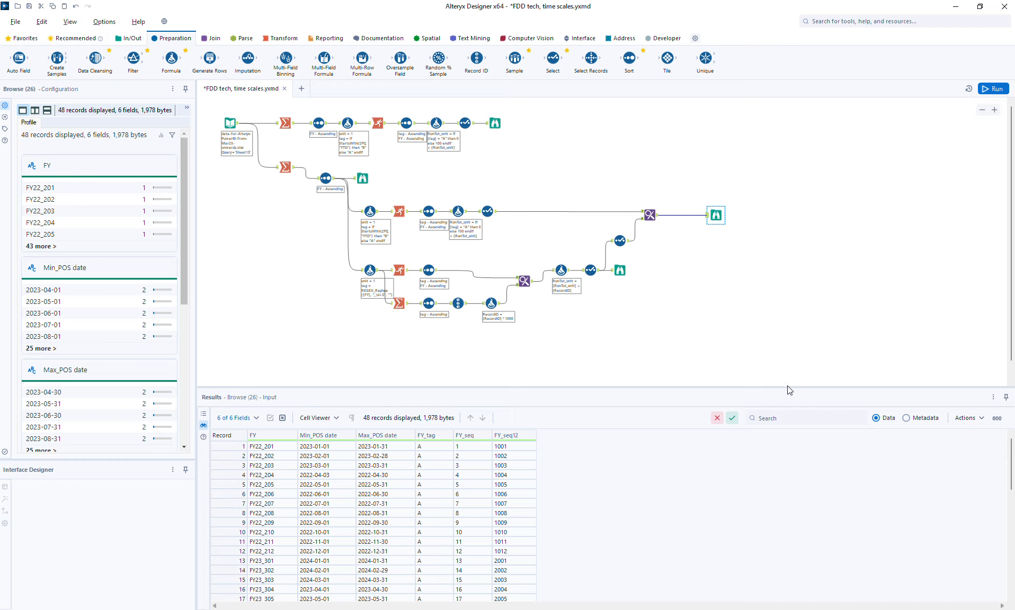
- Insert a Select tool after the new Find Replace and rename Min_POS date to FY_first and Max_POS date to FY_last
drag(789, 389, 789, 361)
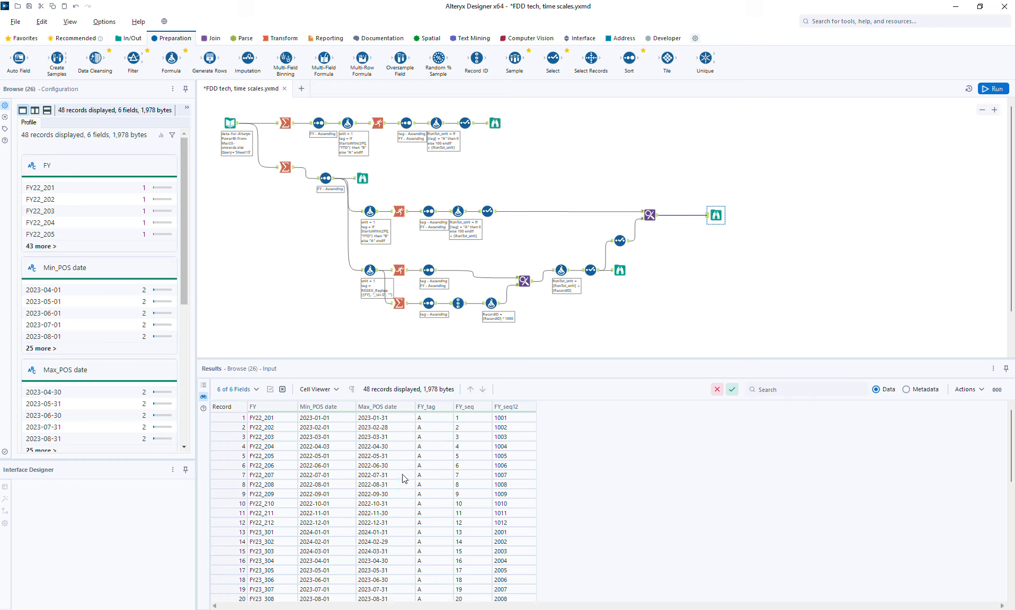
drag(553, 58, 682, 215)
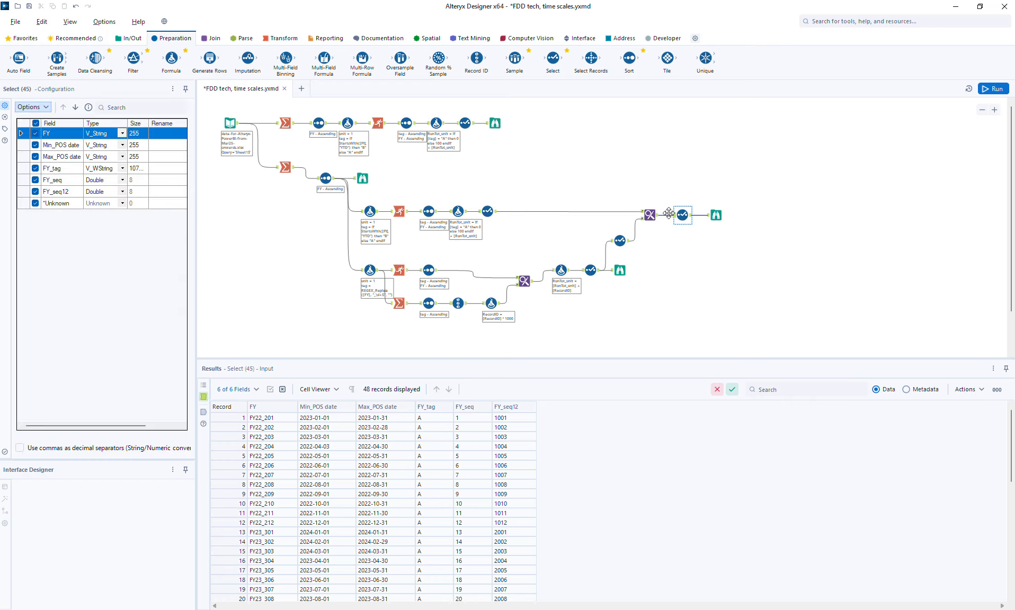
click(166, 144)
text(FT)
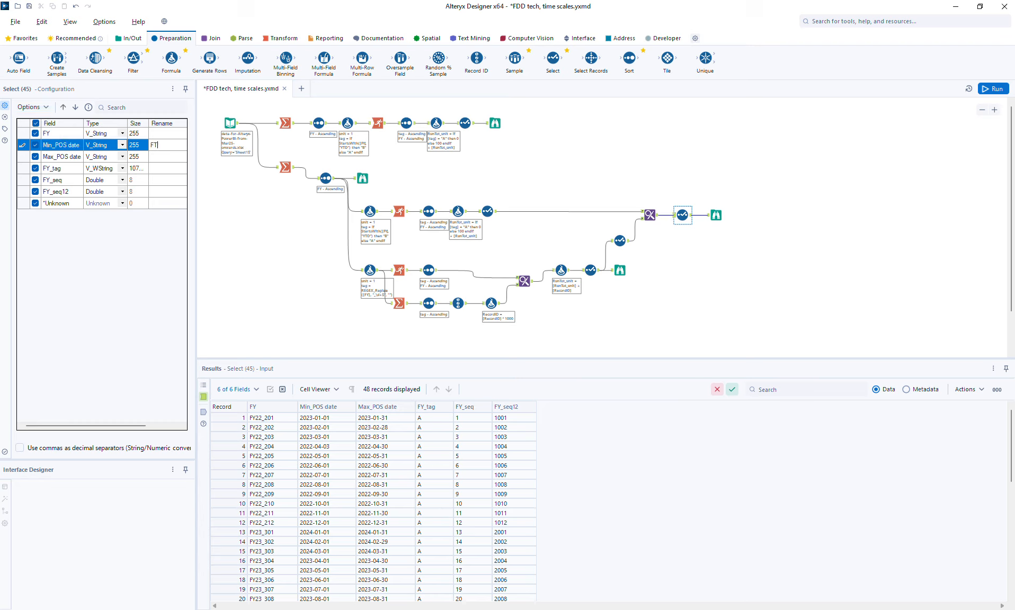
key(BackSpace)
text(Y_first)
key(Return)
text(FY)
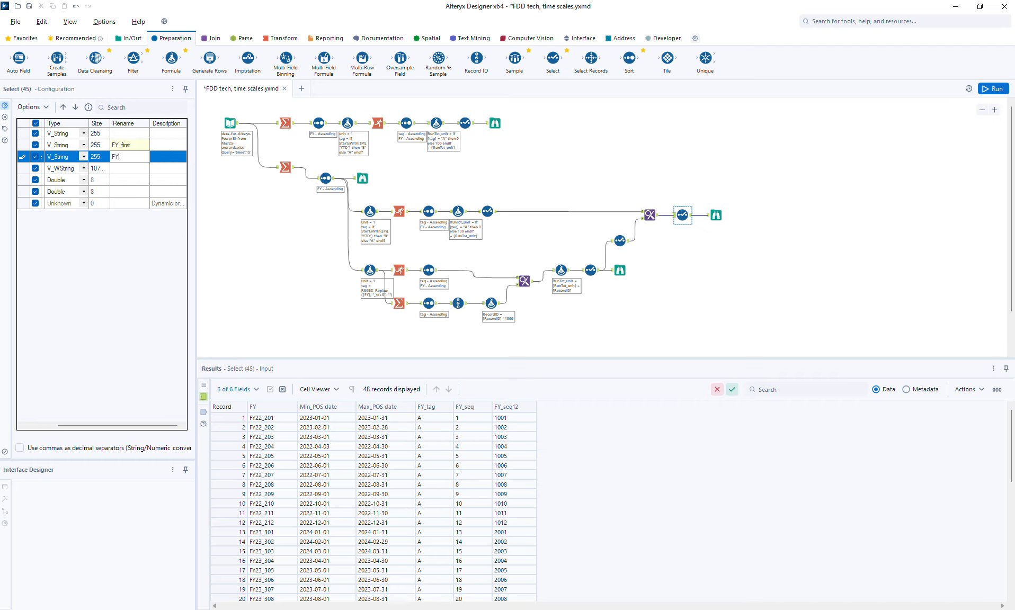
text(Y_last)
click(164, 144)
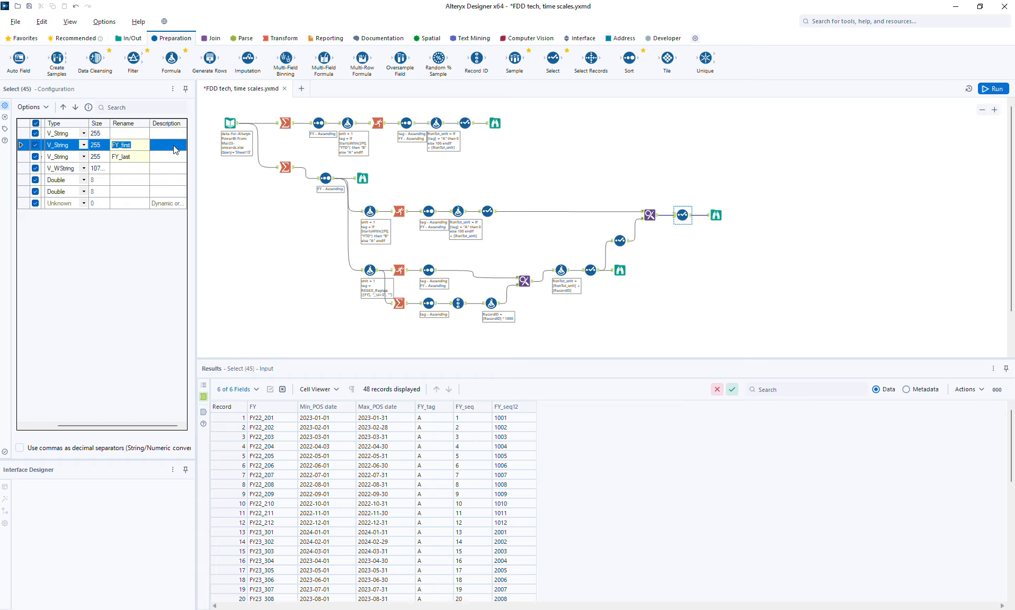
- Run the workflow and view the Select tool's output records
click(993, 89)
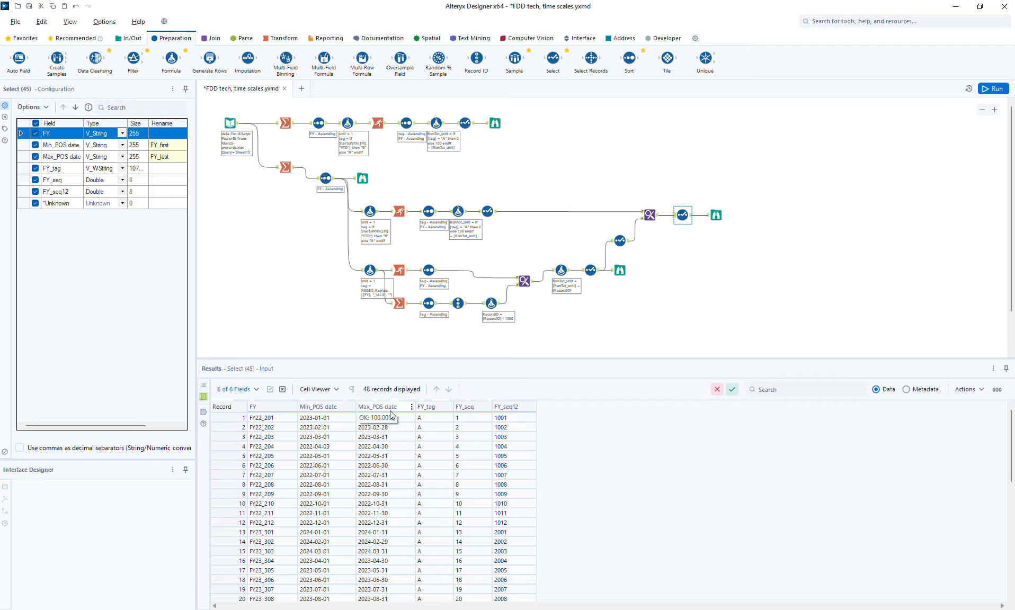
click(204, 417)
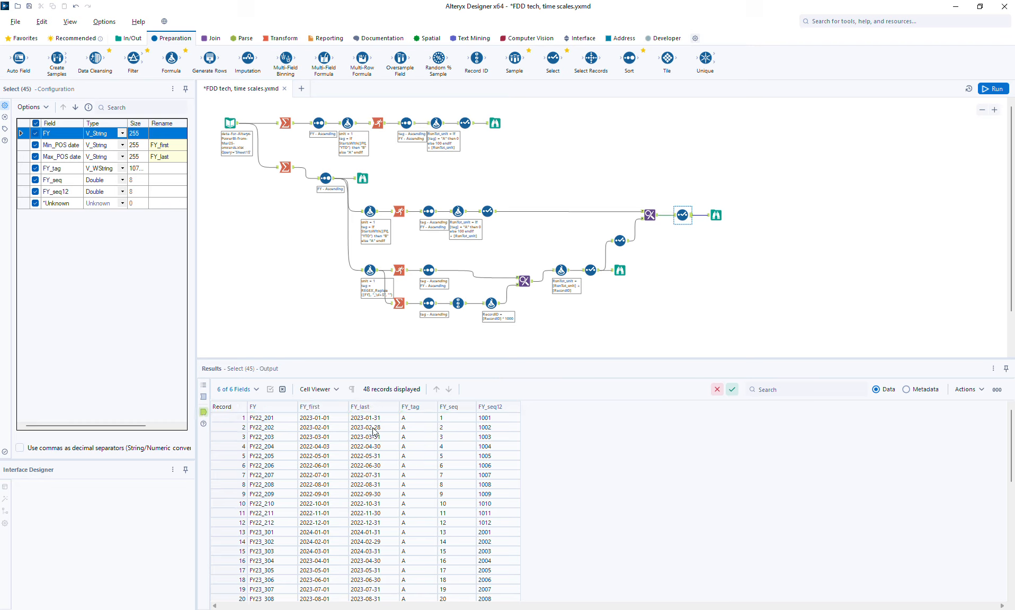